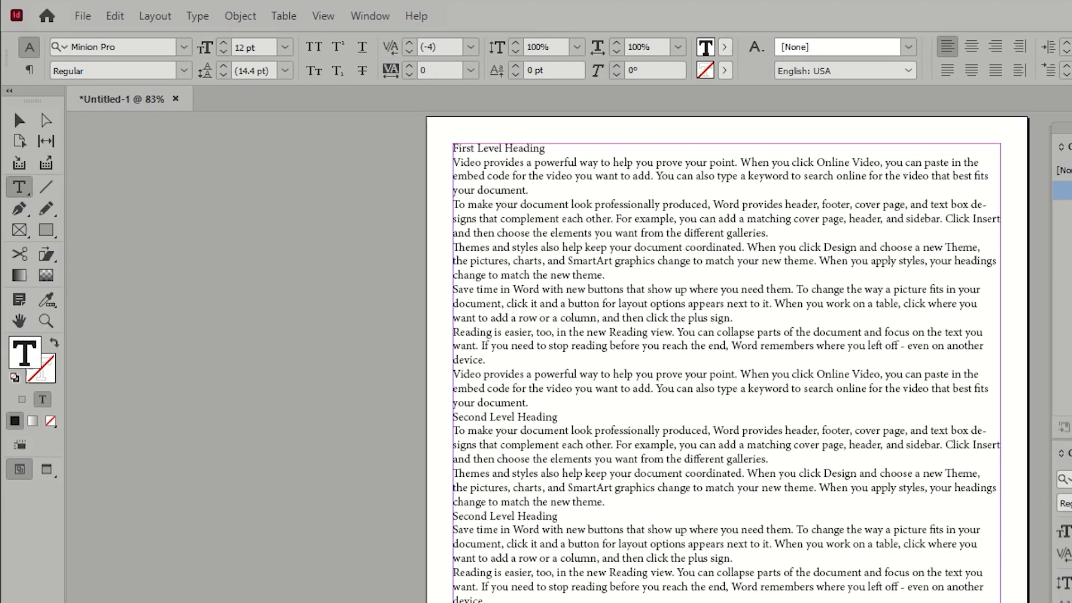
Check that the Character Styles, Paragraph Styles, Character and Paragraph panels are displayed.
click(369, 17)
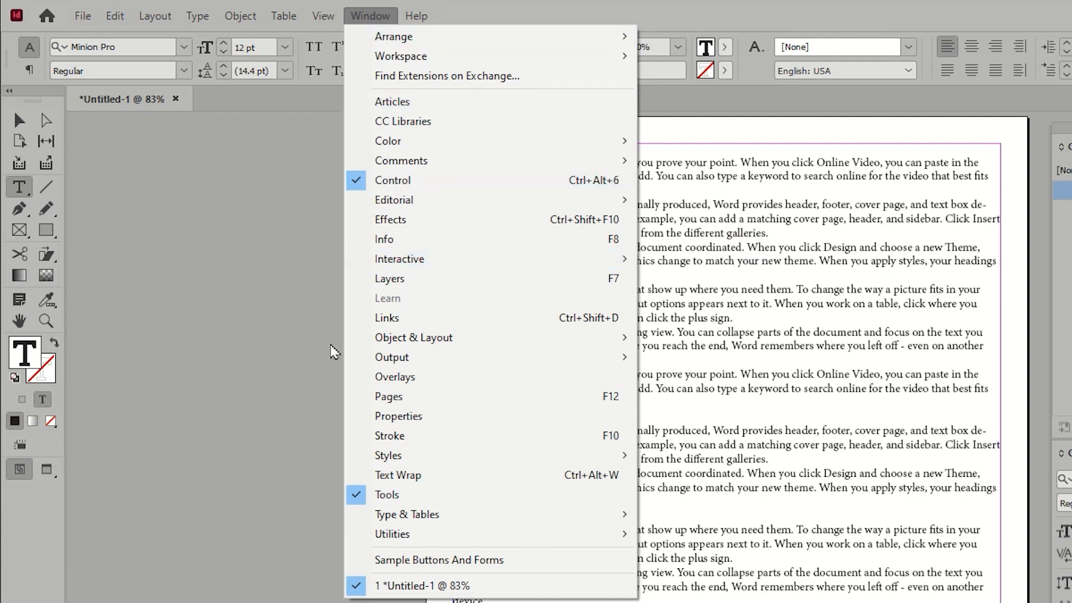
mouse_move(391, 458)
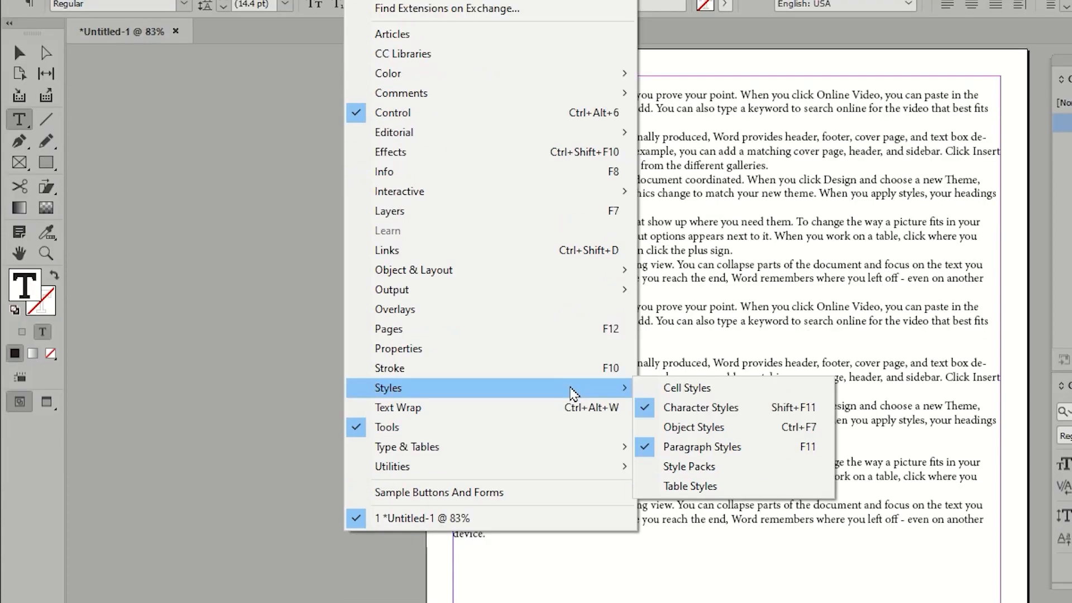
mouse_move(530, 445)
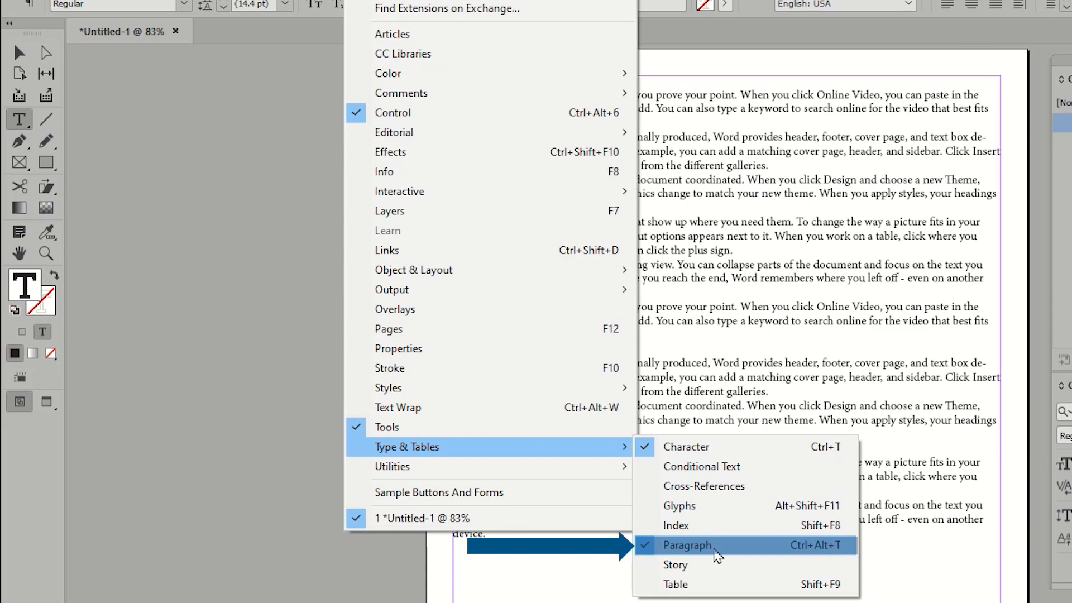
click(687, 545)
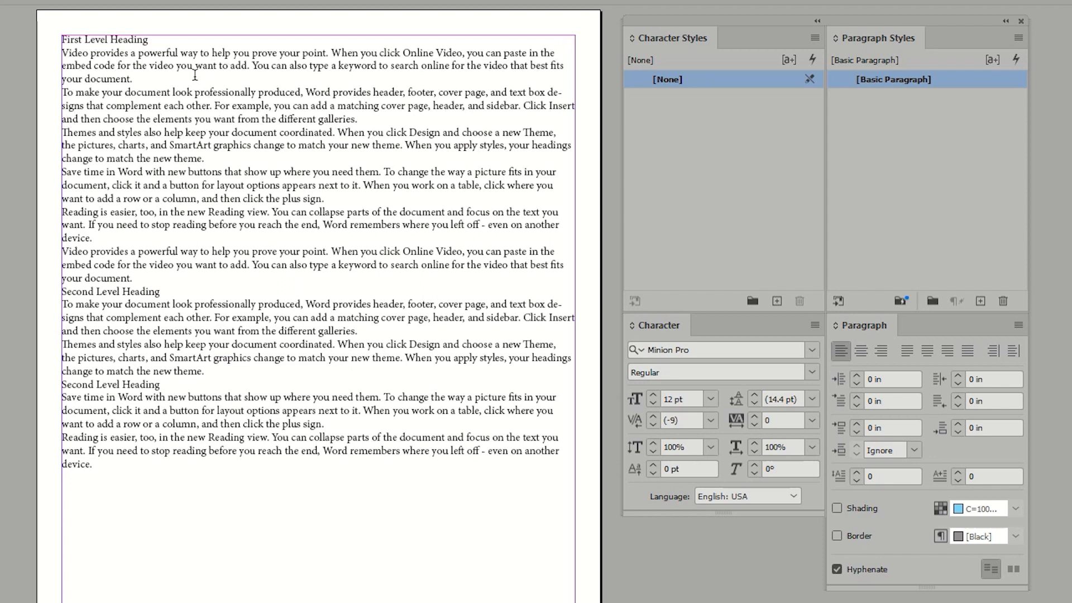
Select the entire first body paragraph under First Level Heading and set its font to Palatino Linotype.
click(207, 66)
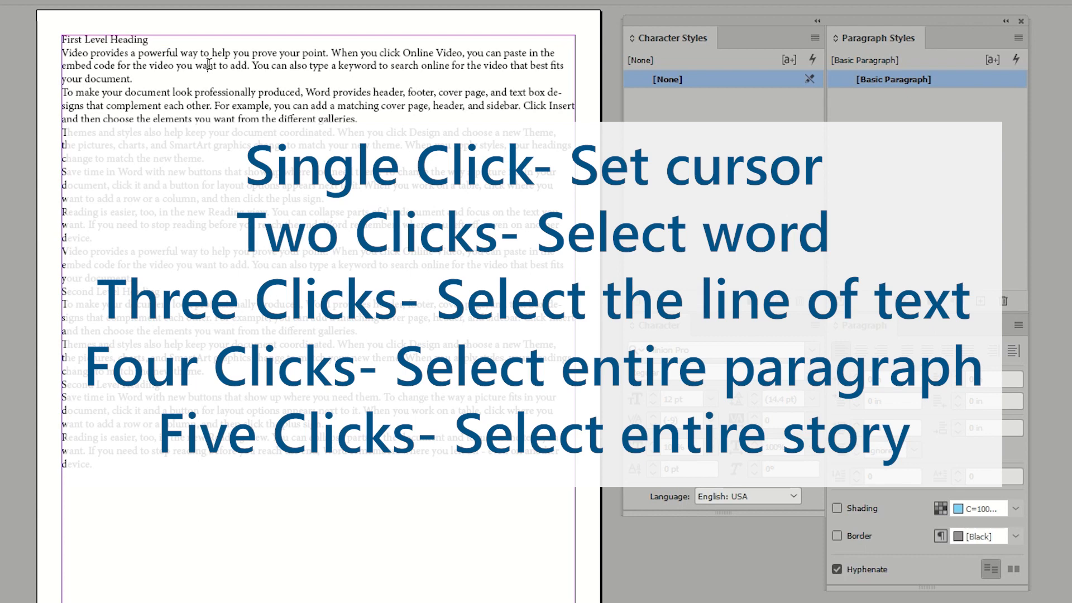
triple_click(209, 65)
click(208, 64)
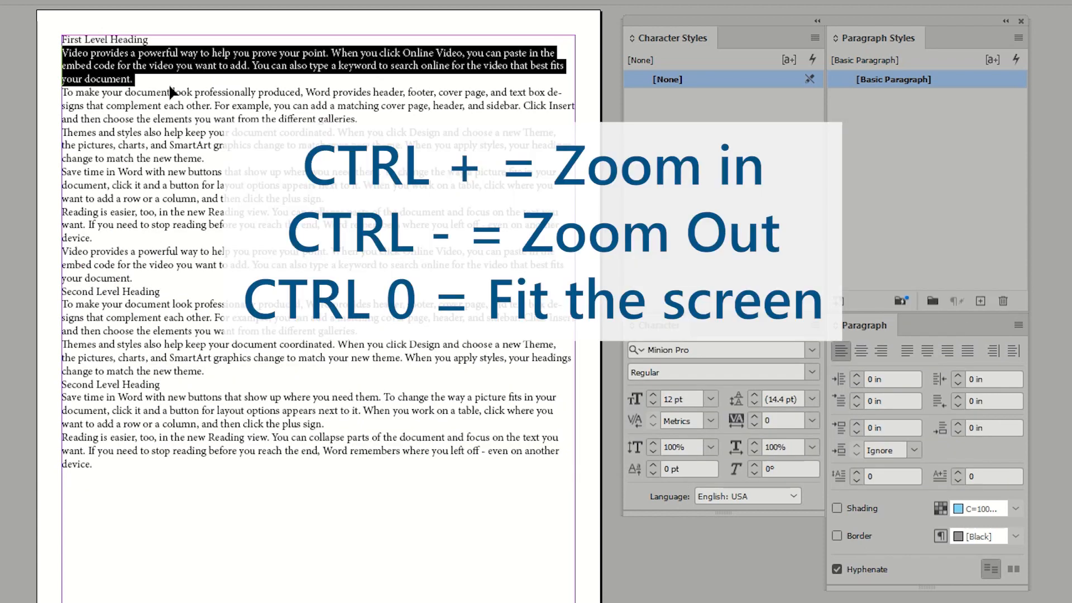
key(ctrl+equal)
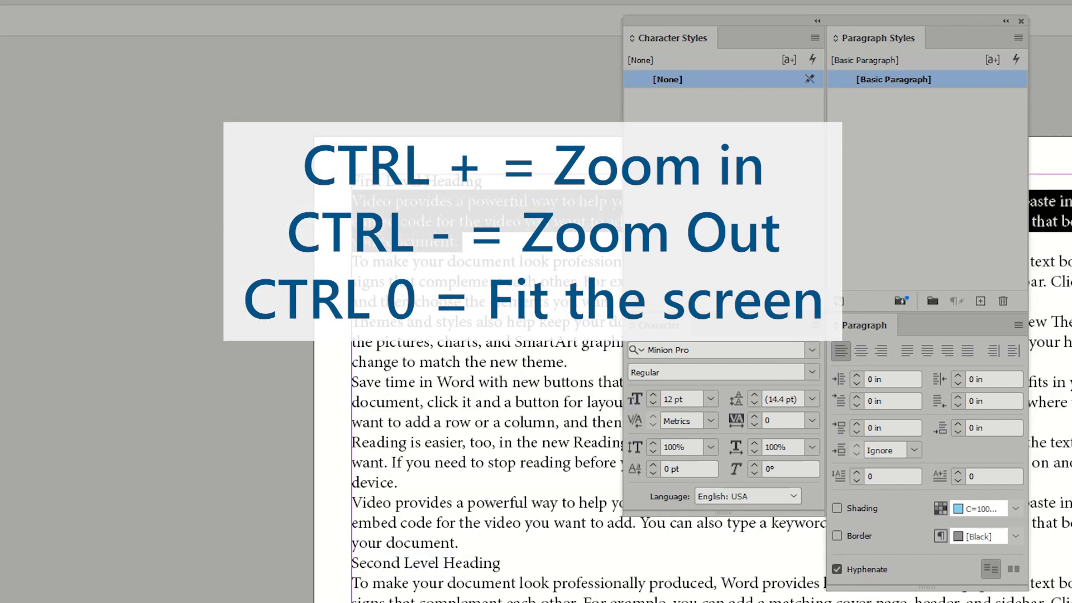
scroll(358, 368, right, 10)
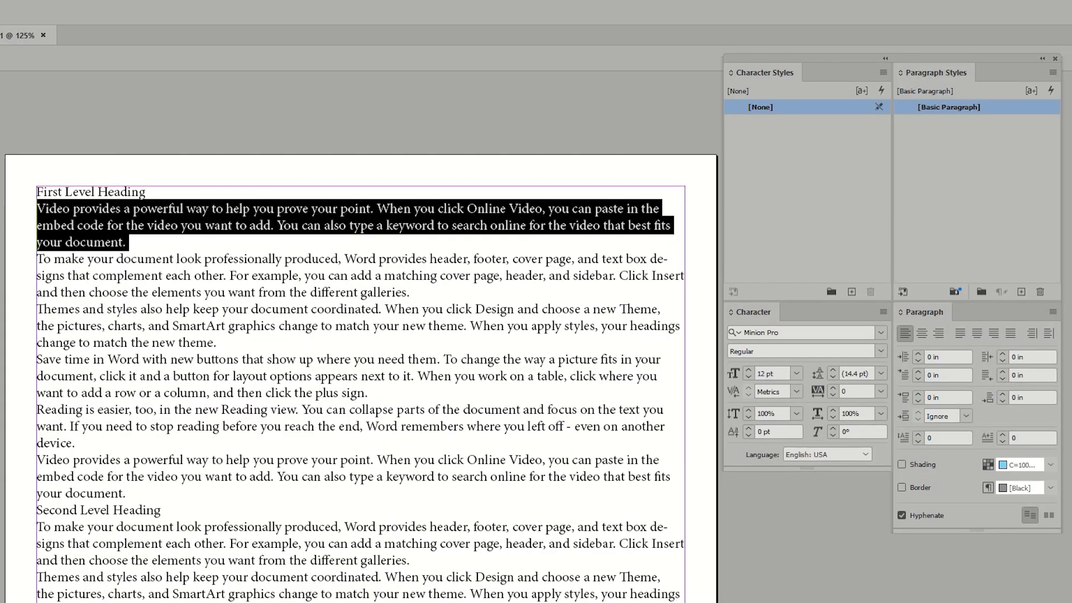
scroll(362, 353, down, 3)
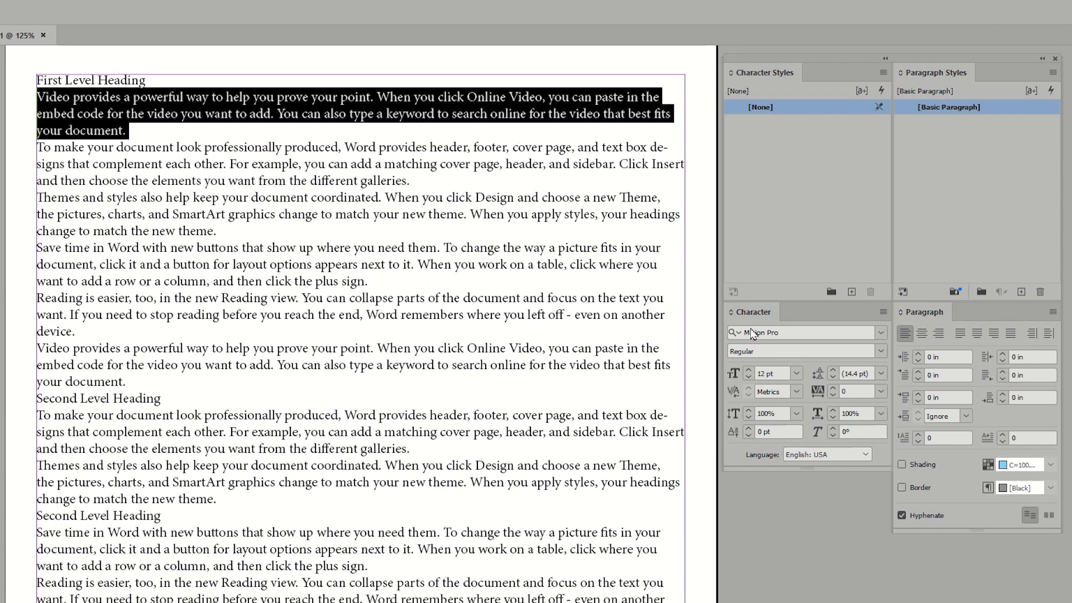
click(882, 333)
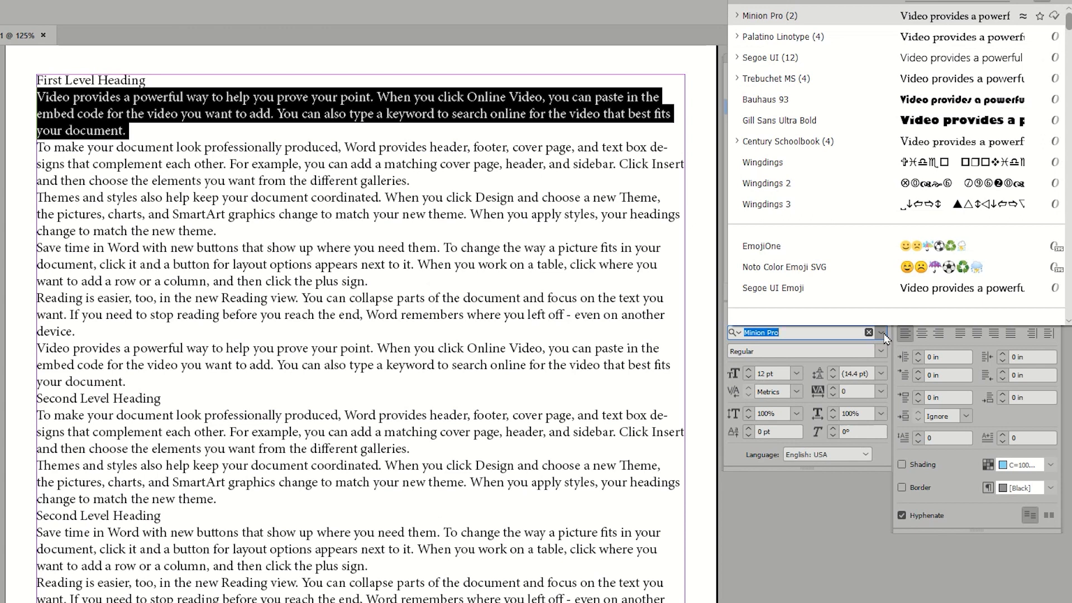
click(765, 39)
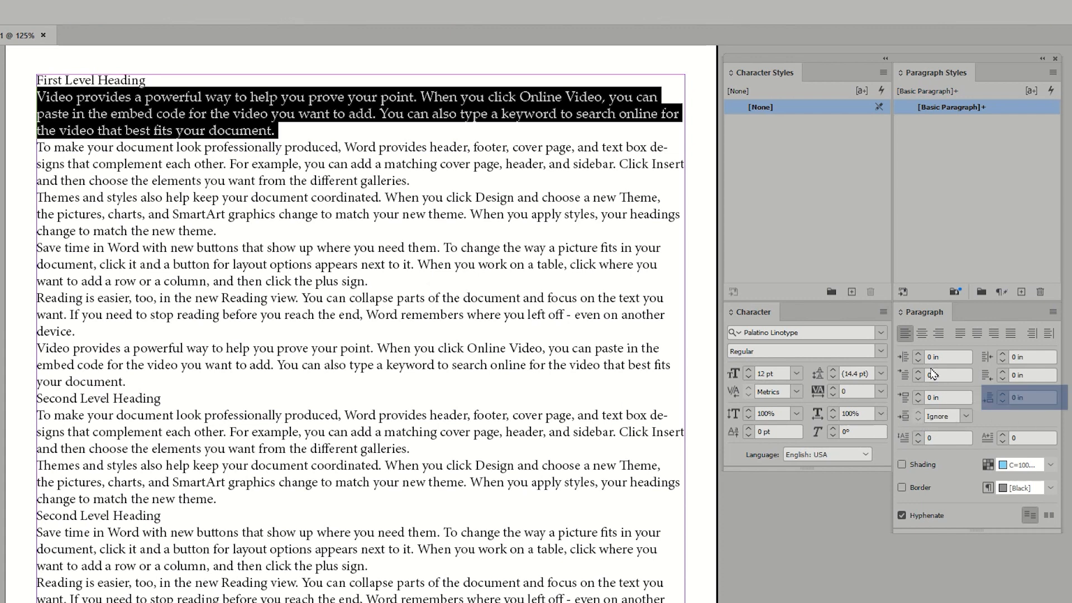
Set the selected paragraph's space before and space after to 0.0625 in each.
click(1006, 395)
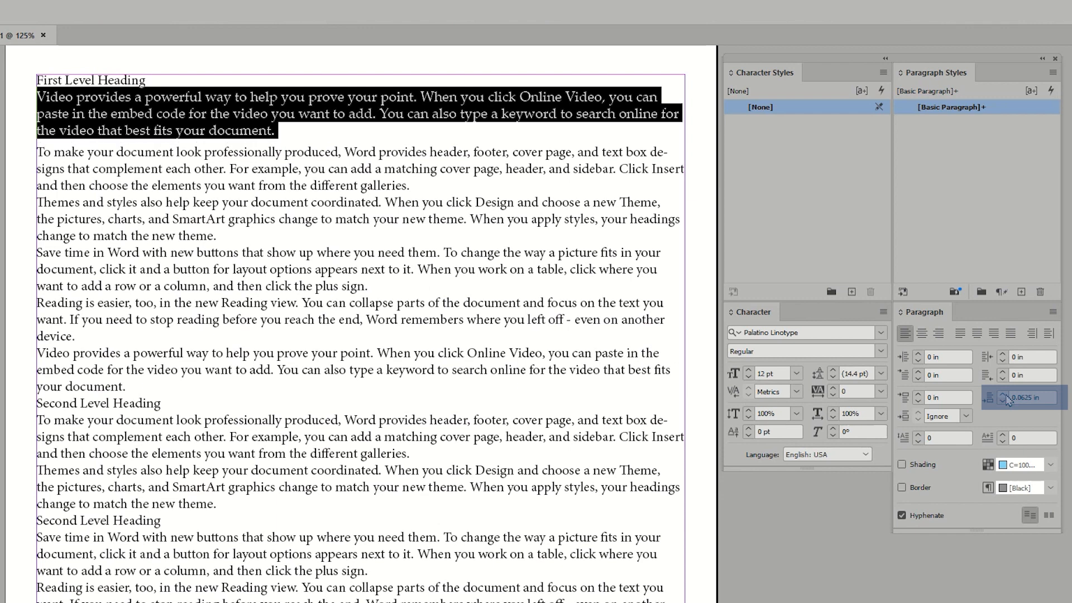
click(1003, 394)
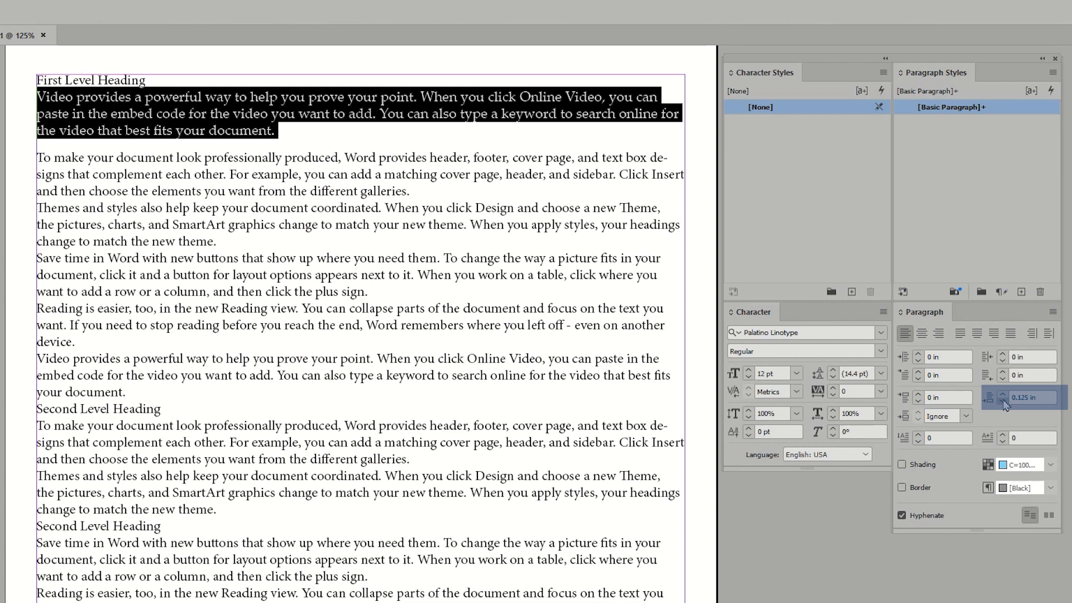
click(1003, 402)
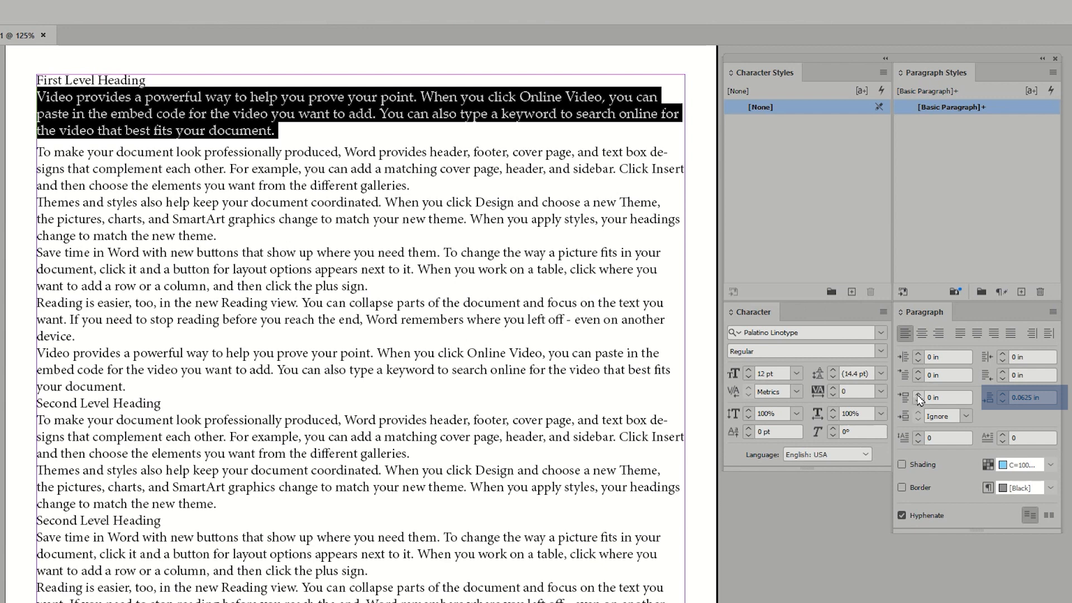
click(918, 394)
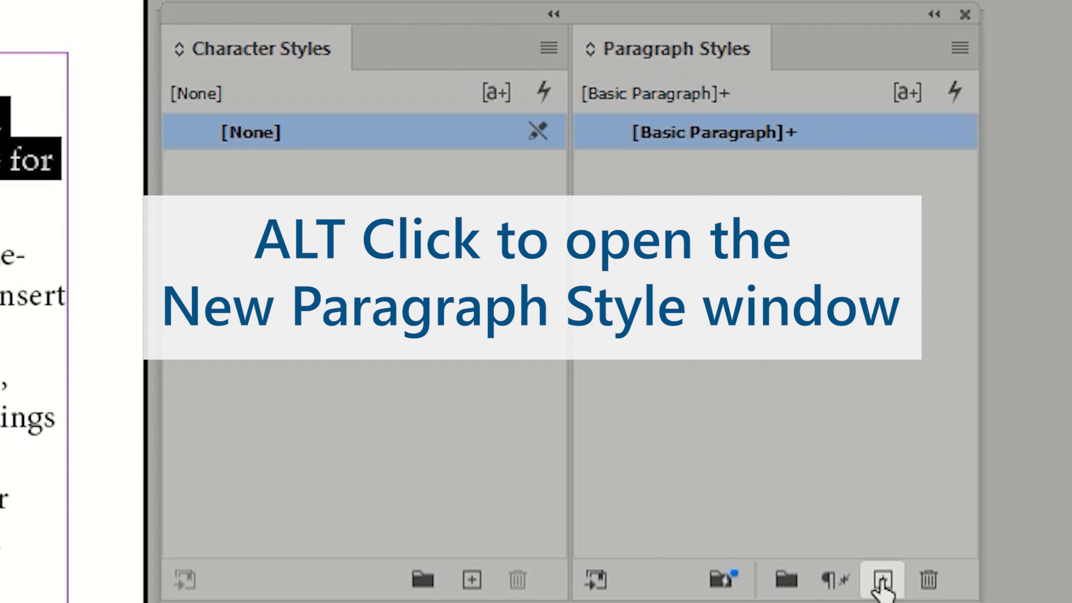
Create a paragraph style named Basic Text from the selected paragraph, without adding it to a CC Library.
alt+click(882, 581)
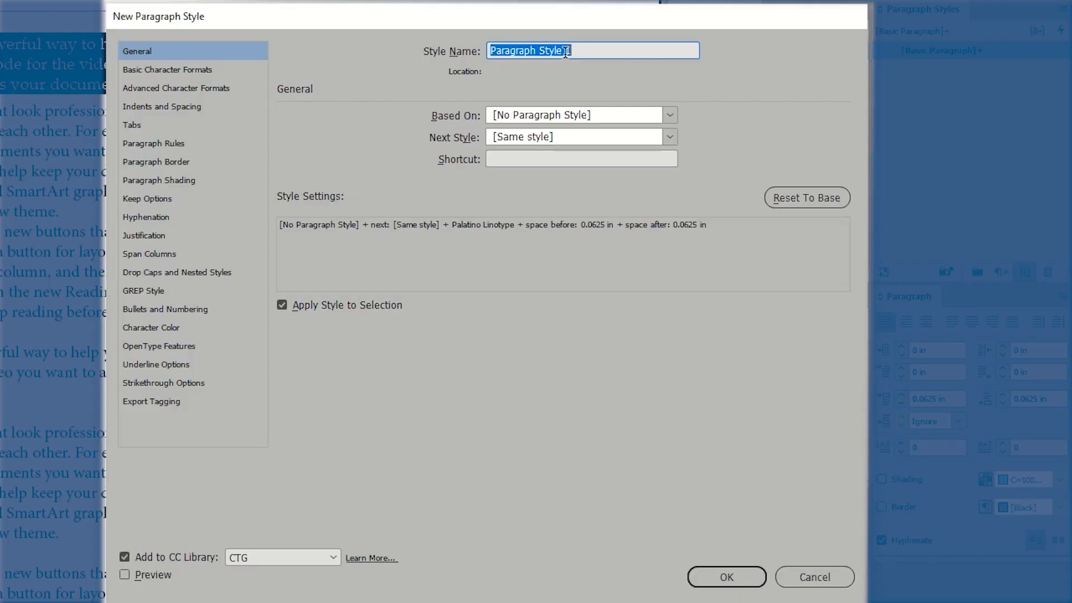
drag(586, 50, 479, 50)
text(Basic)
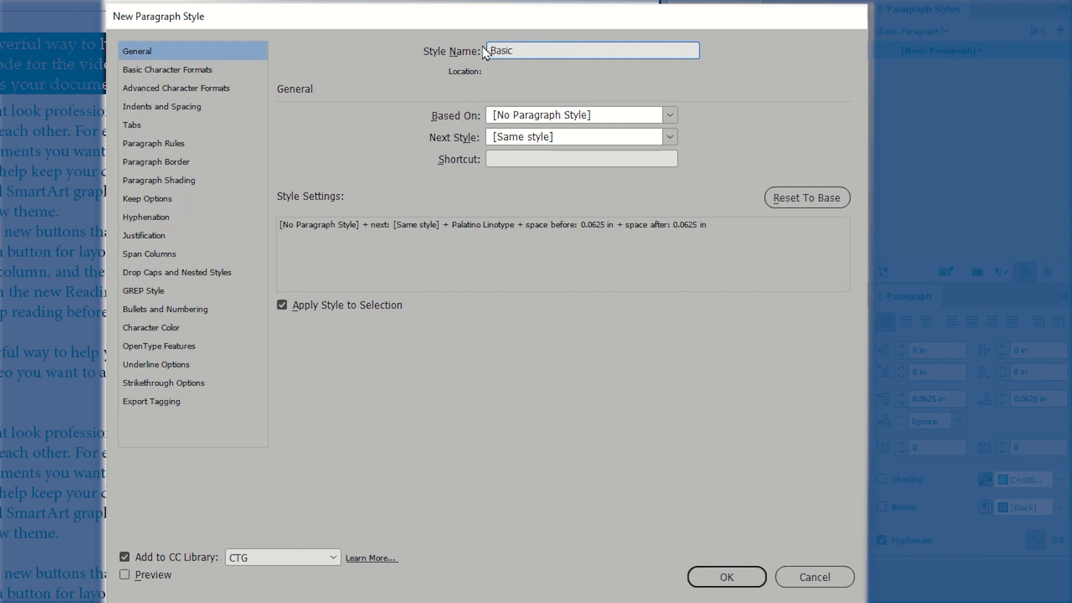
text( Text)
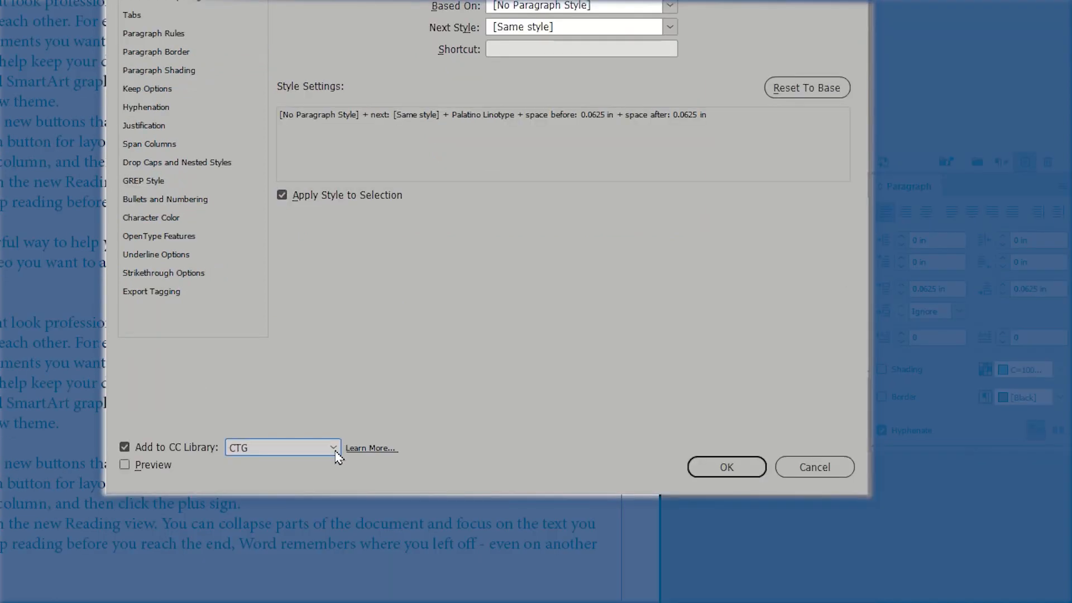
click(333, 449)
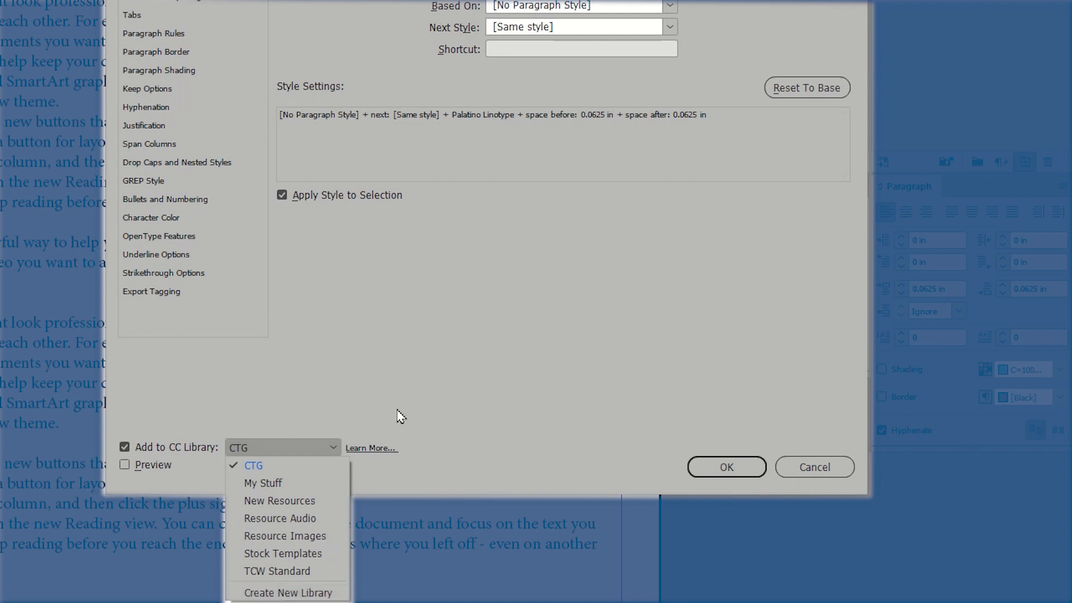
click(125, 448)
click(125, 448)
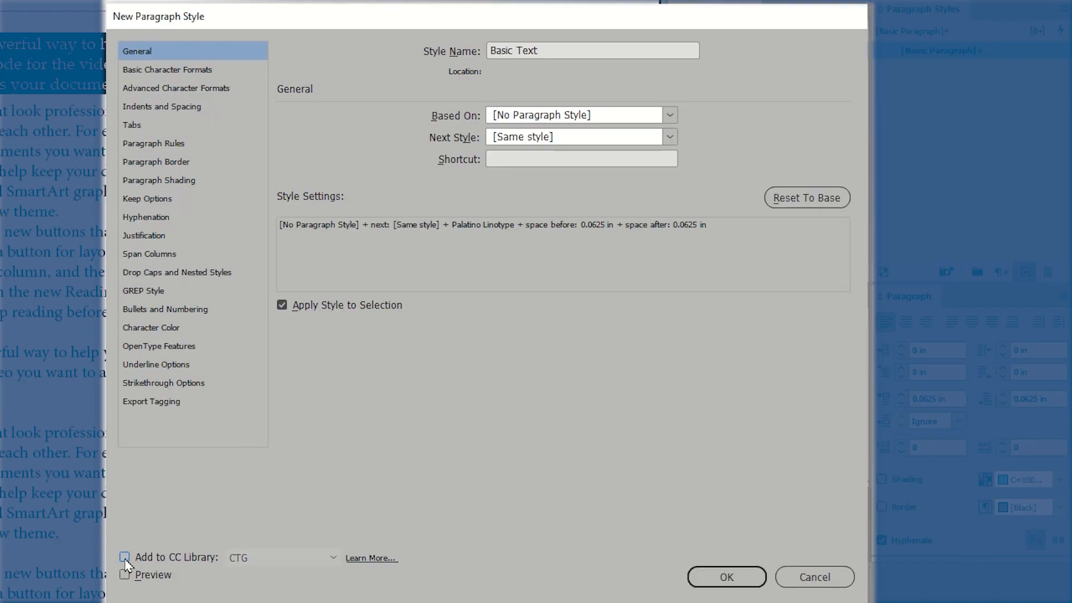
click(726, 577)
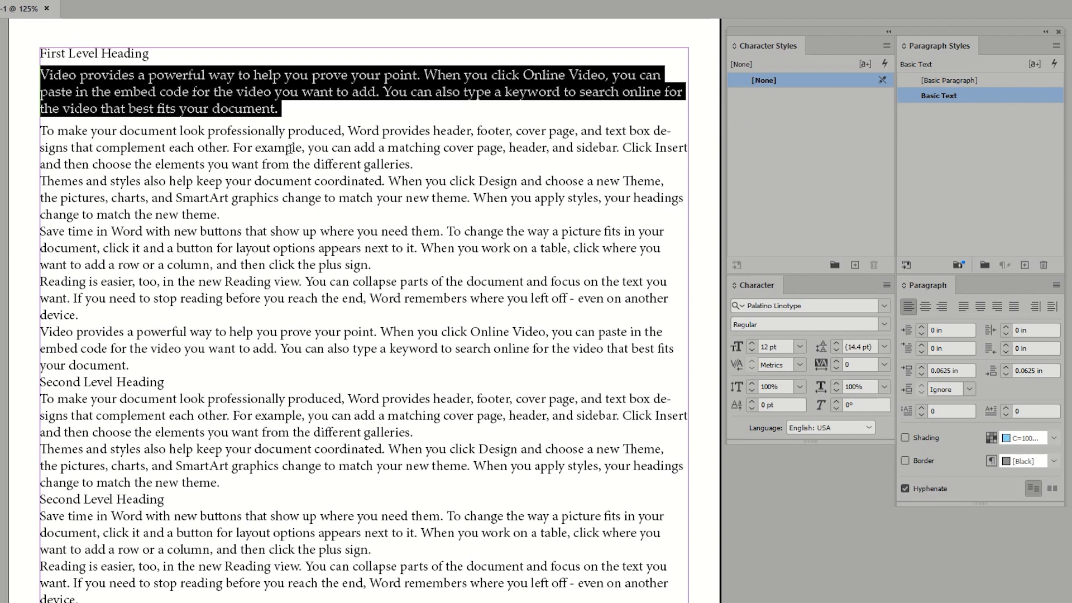
Apply the Basic Text paragraph style to all text in the frame.
click(291, 147)
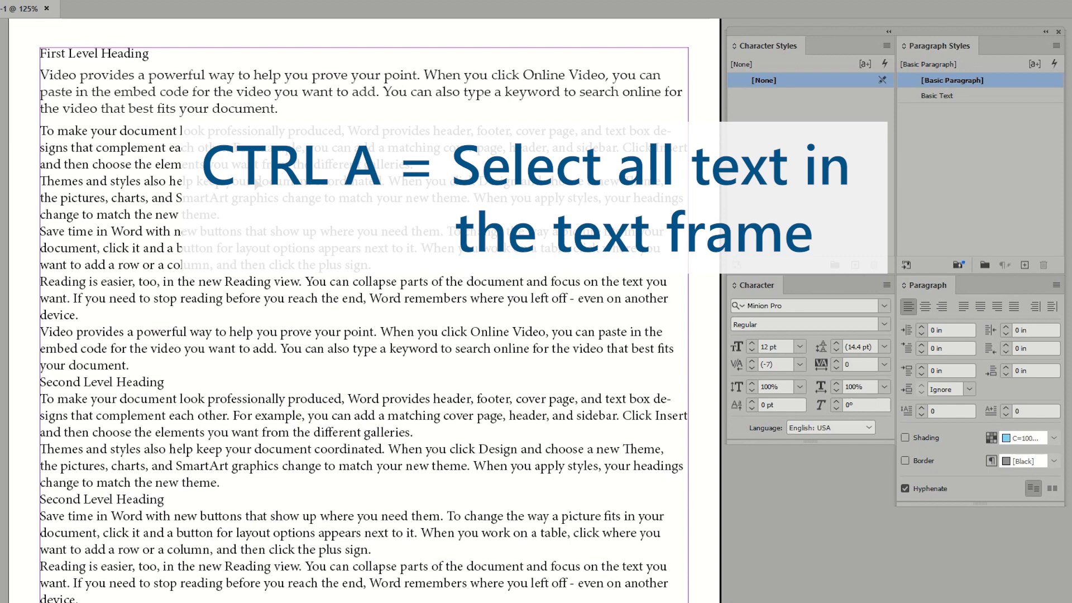
key(ctrl+a)
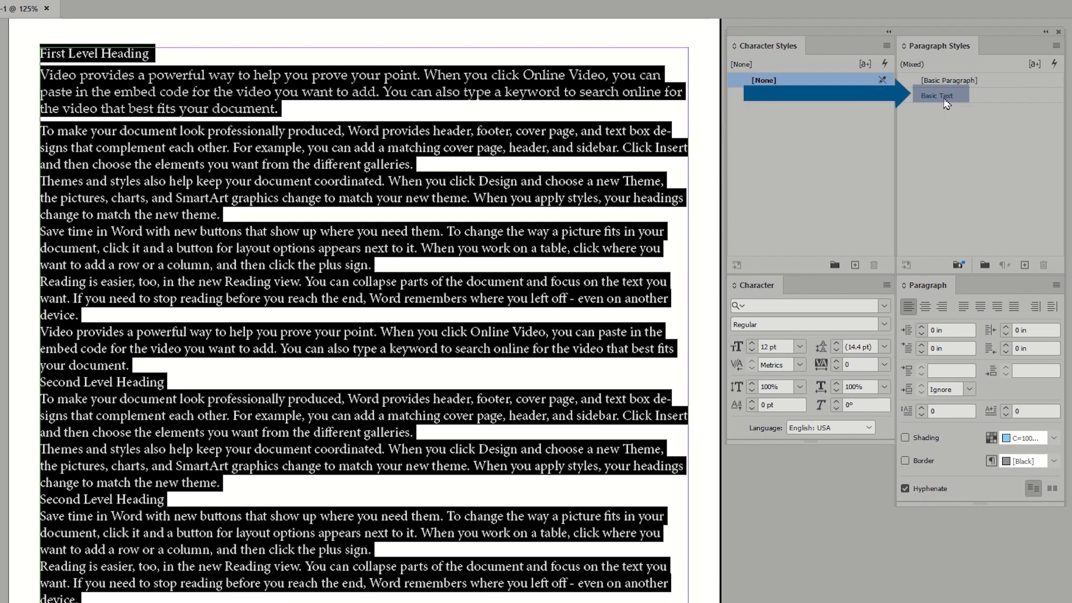
click(940, 96)
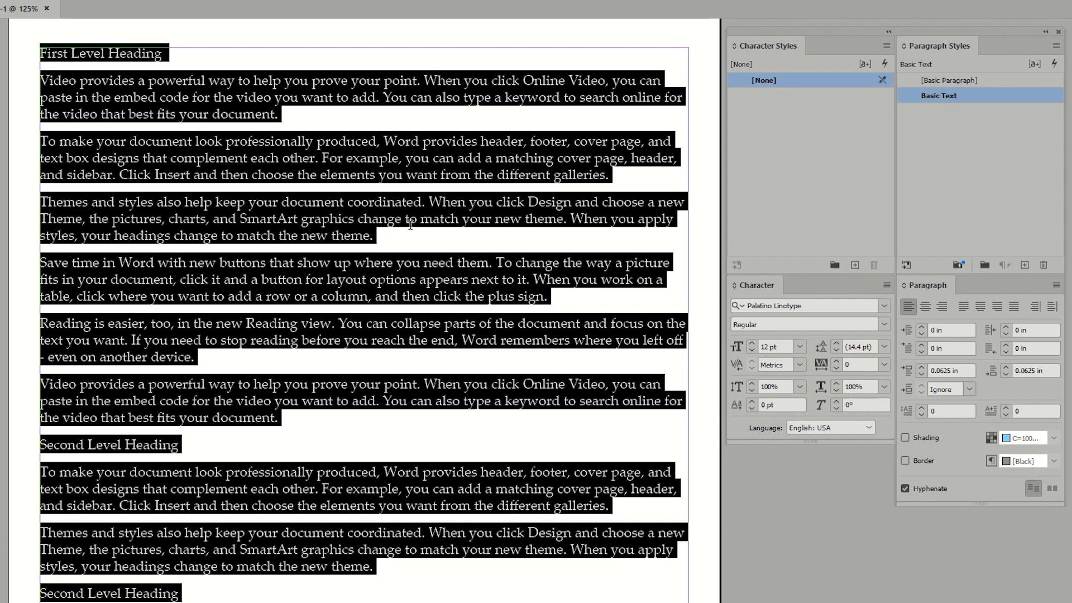
Format the First Level Heading line as Segoe UI Bold with an underline.
click(180, 103)
drag(164, 54, 36, 54)
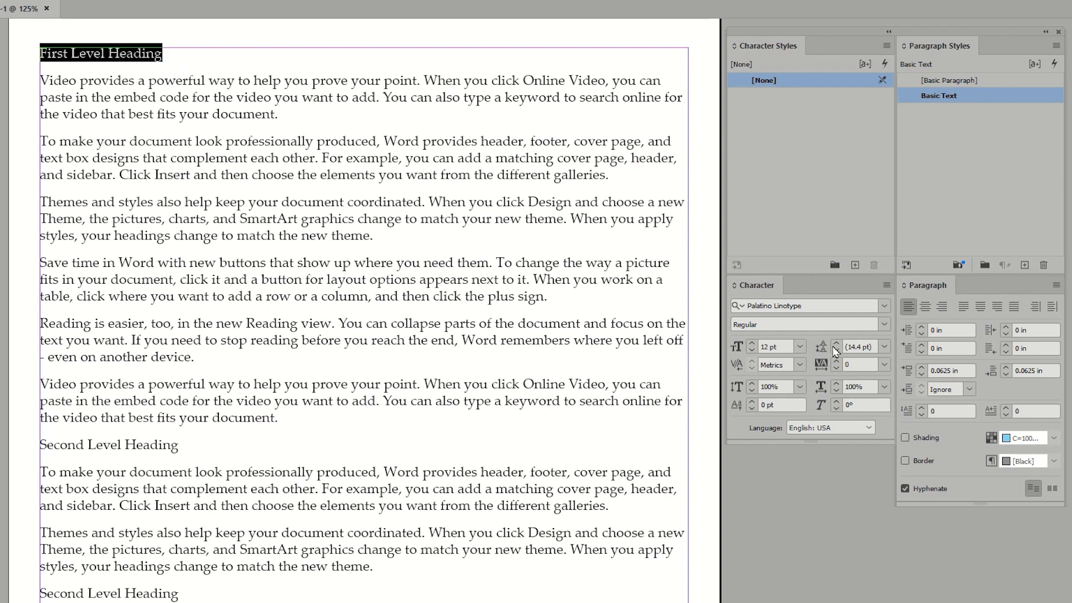
click(885, 306)
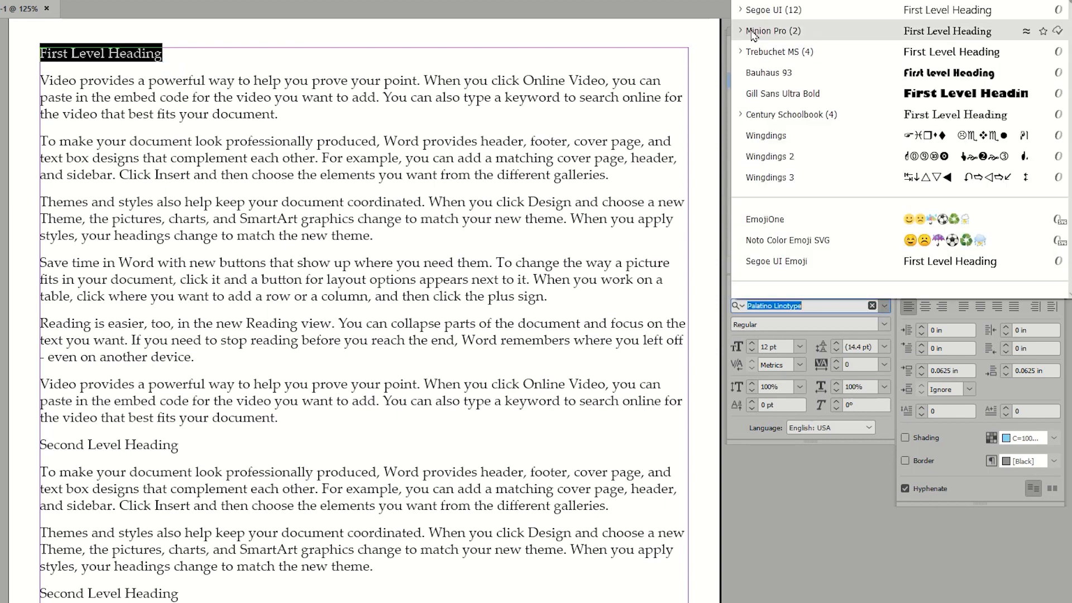
click(750, 22)
click(885, 326)
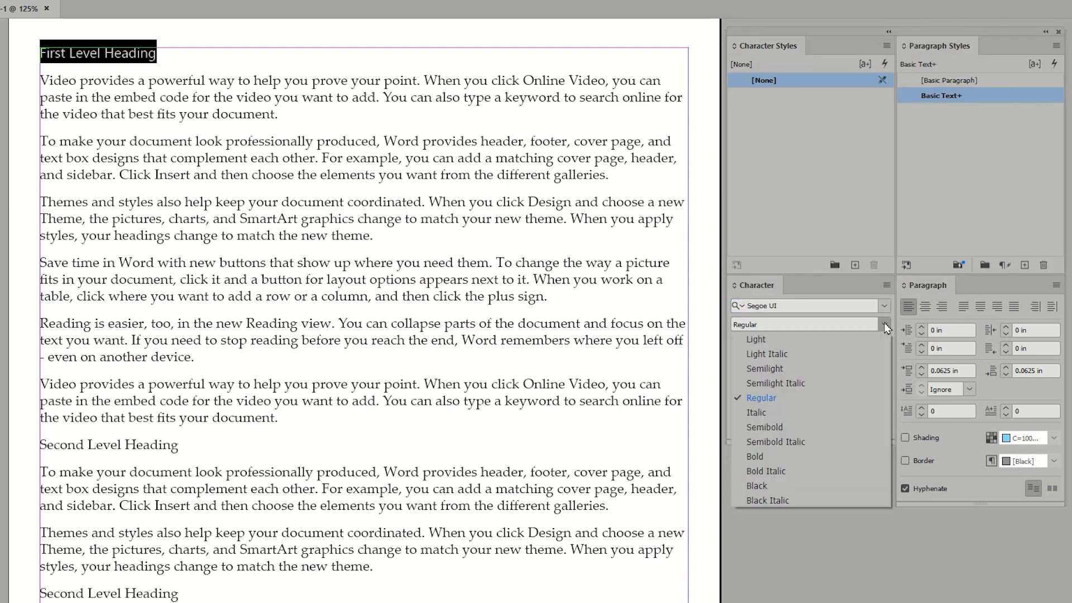
click(751, 456)
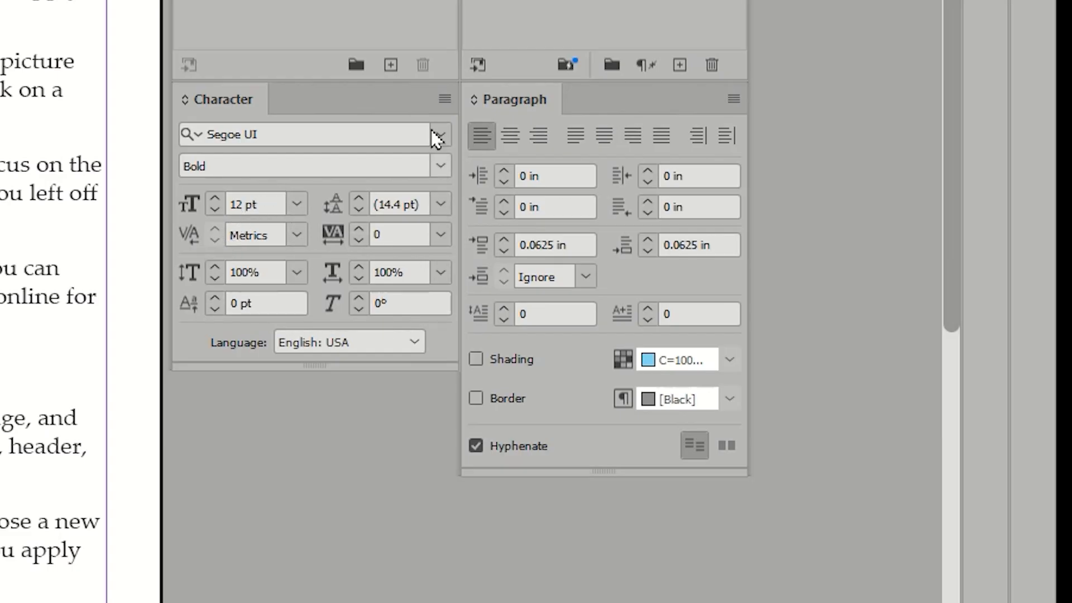
click(445, 99)
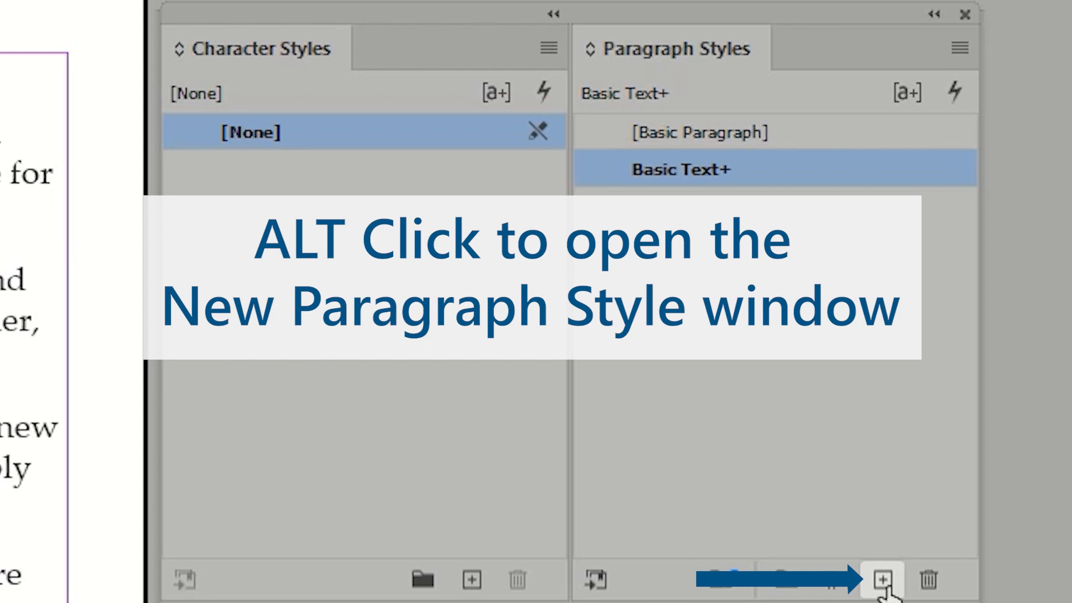
Create a paragraph style named HeadingLevel1 from the formatted first-level heading, based on Basic Text.
alt+click(884, 592)
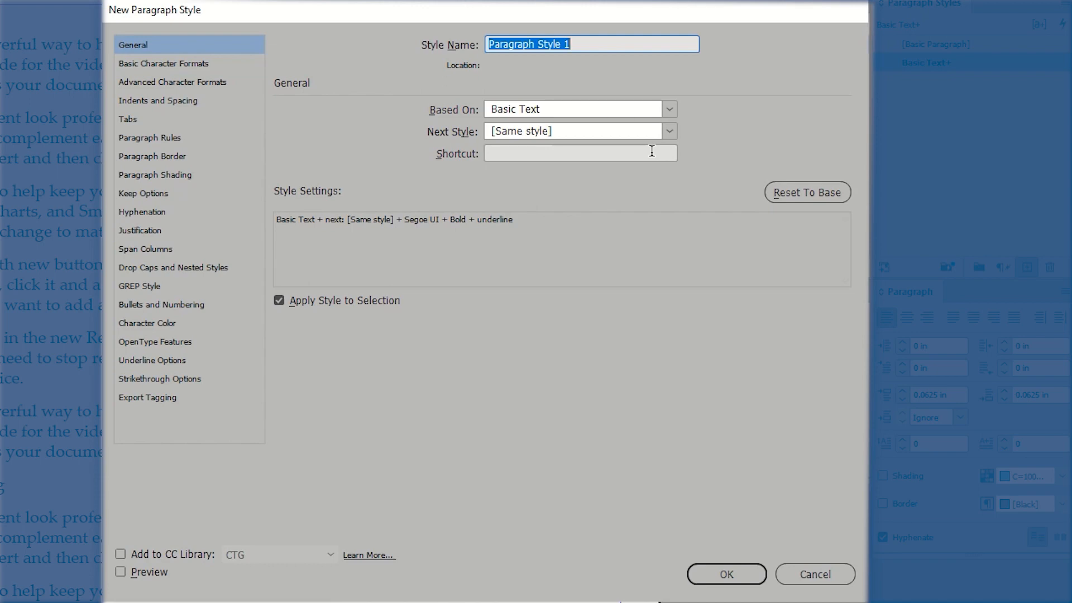
text(Heading)
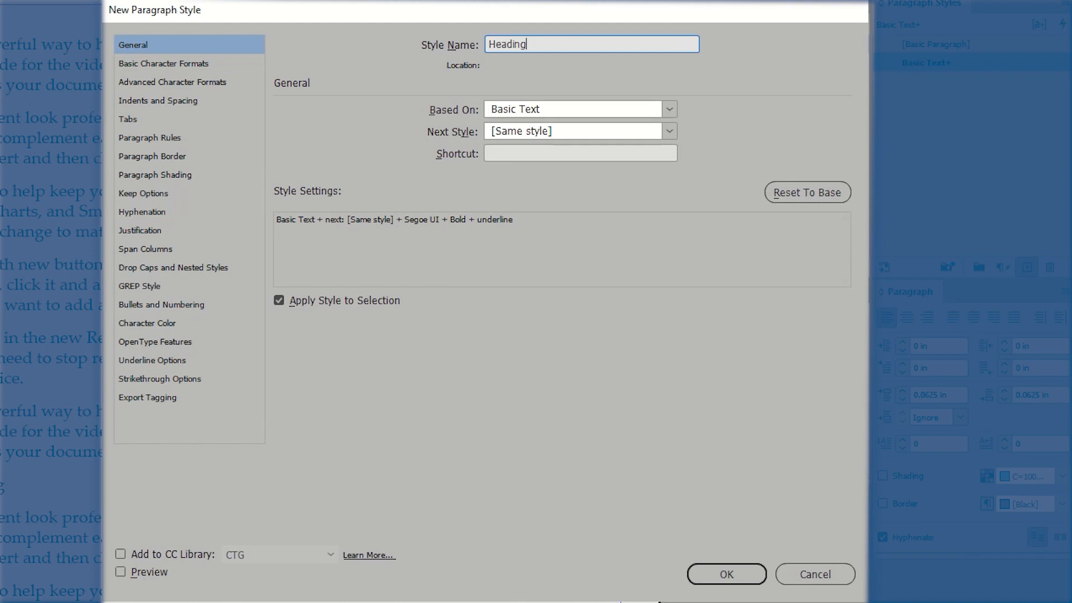
text(Level1)
click(725, 576)
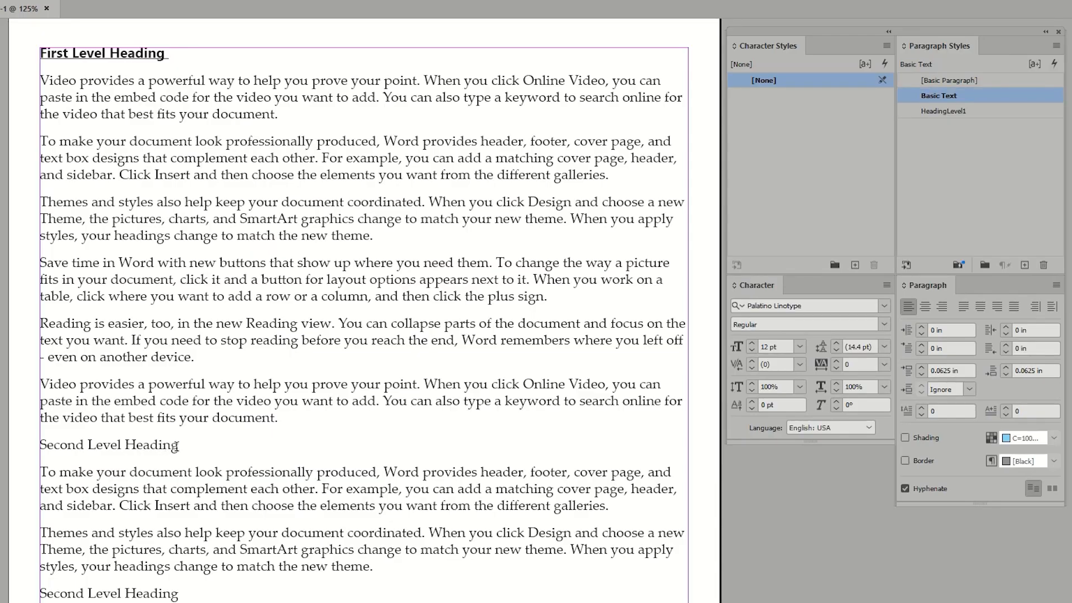
Format the first Second Level Heading line as Segoe UI Bold Italic.
drag(179, 445, 35, 446)
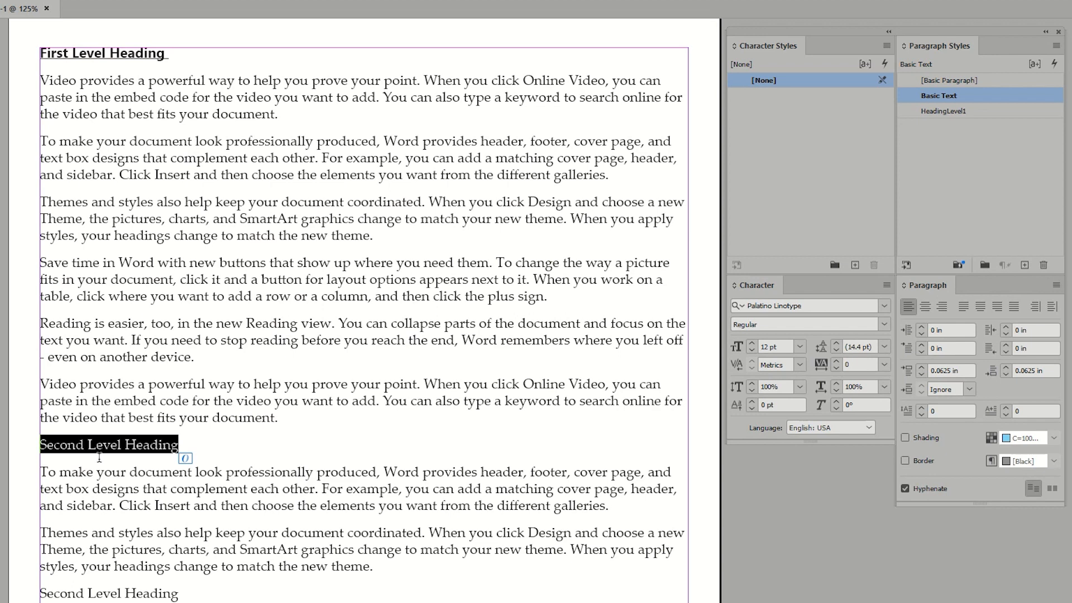
click(884, 306)
click(792, 191)
click(885, 324)
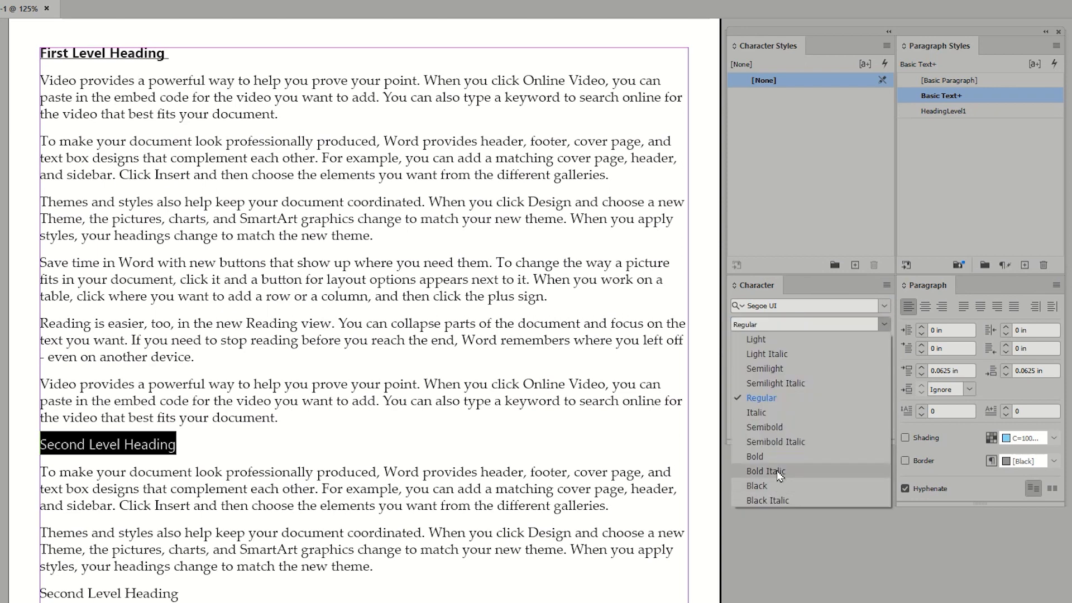
click(779, 475)
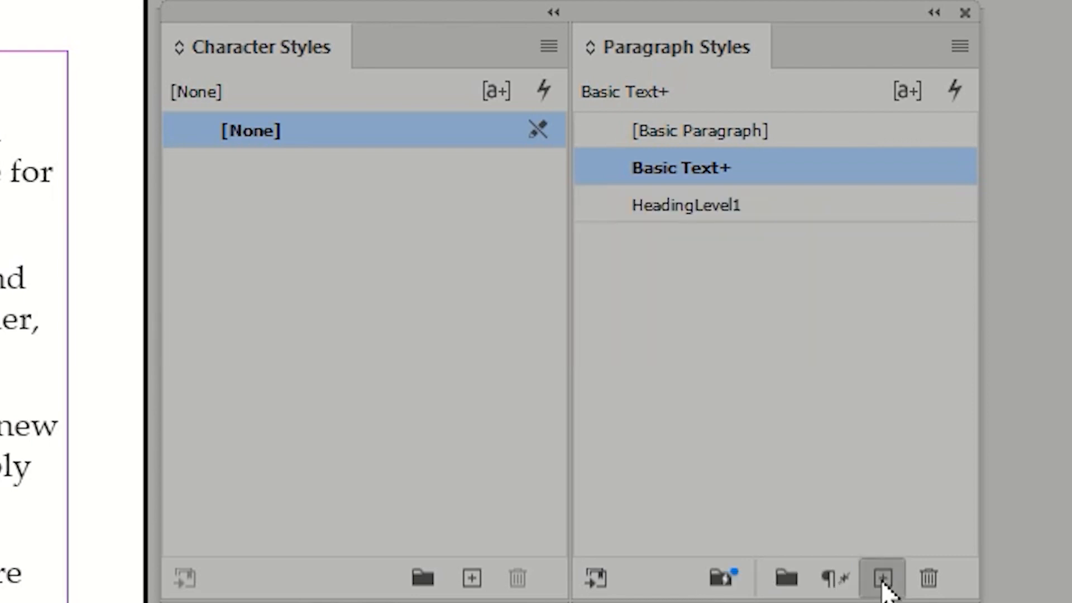
Create a paragraph style named HeadingLevel2 from the formatted heading, based on Basic Text, and apply it to the other Second Level Heading line.
alt+click(882, 578)
text(HeadingLevel2)
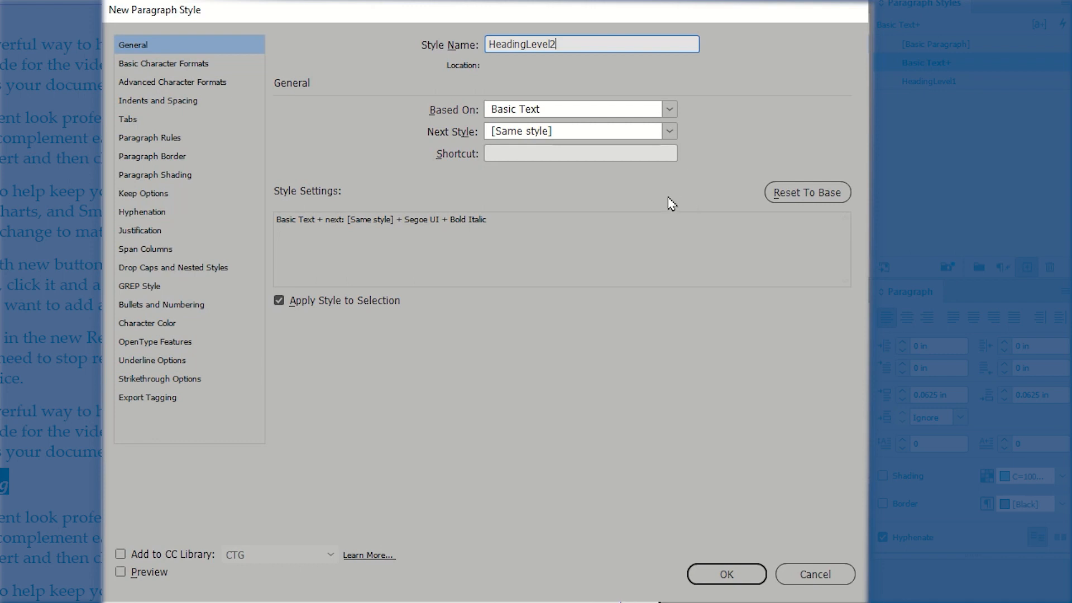
click(726, 574)
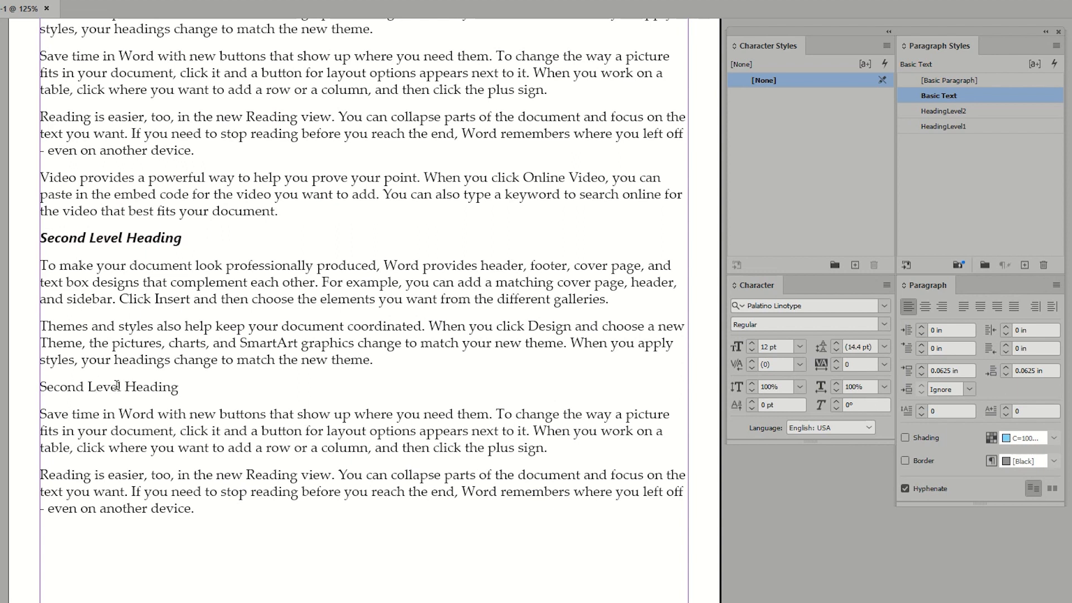
click(960, 112)
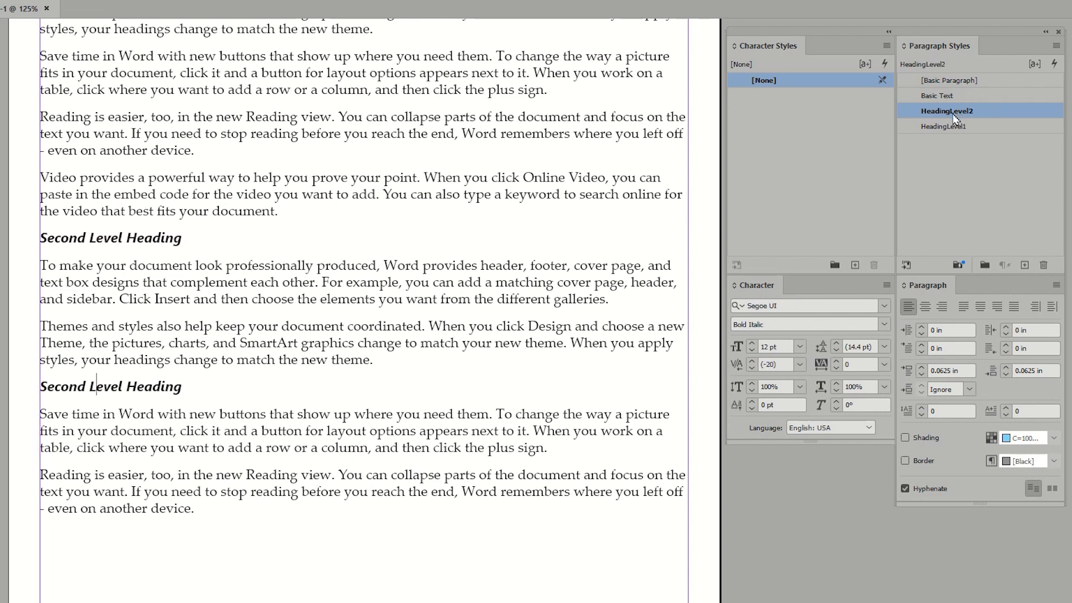
Make the word "Video" at the start of the first body paragraph Bold.
scroll(214, 392, up, 5)
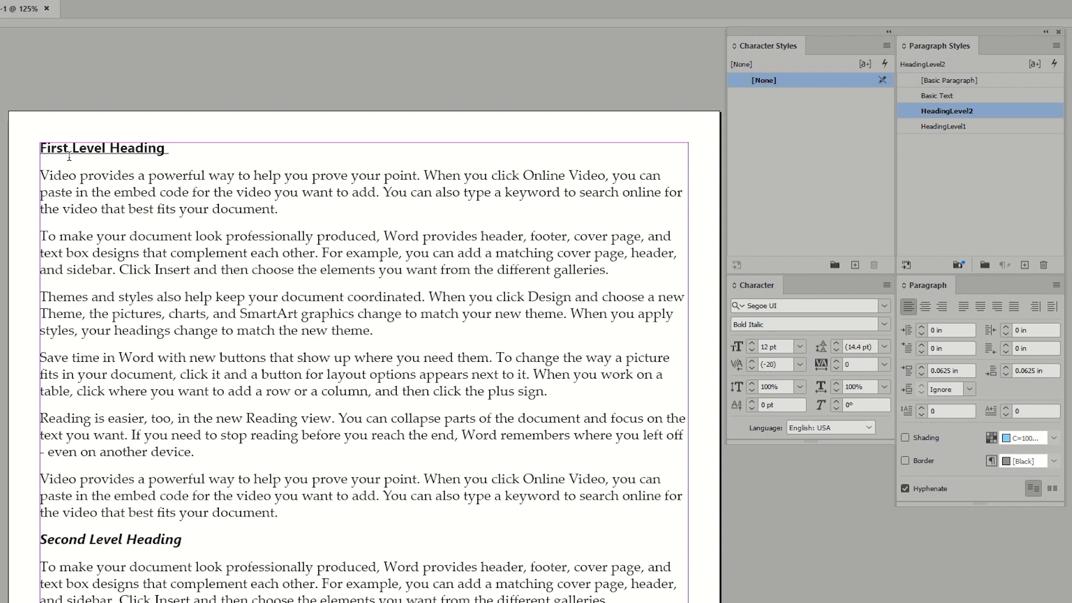
double_click(55, 175)
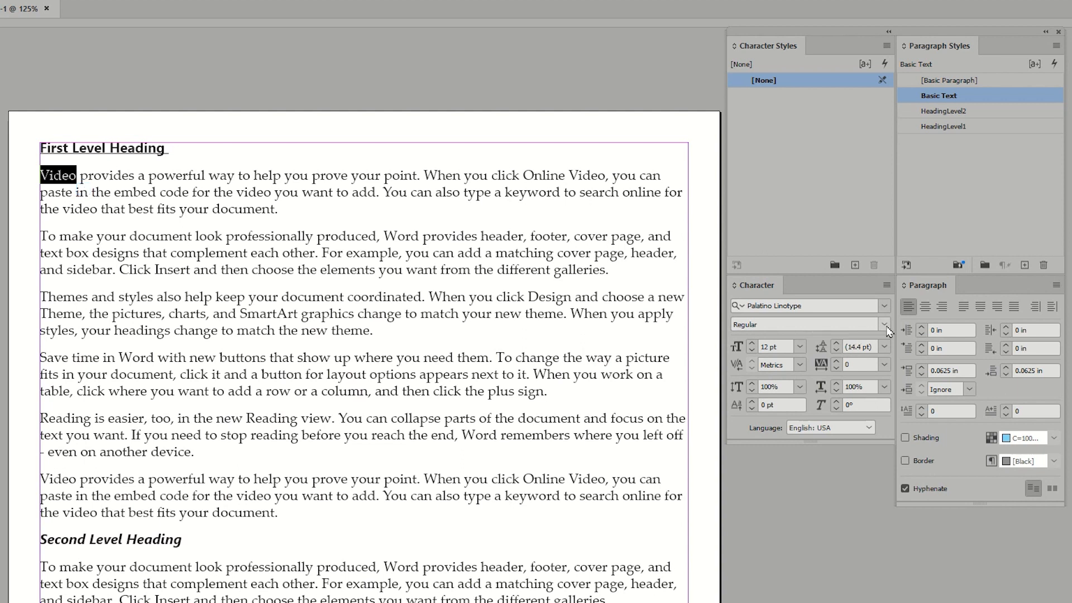
click(885, 327)
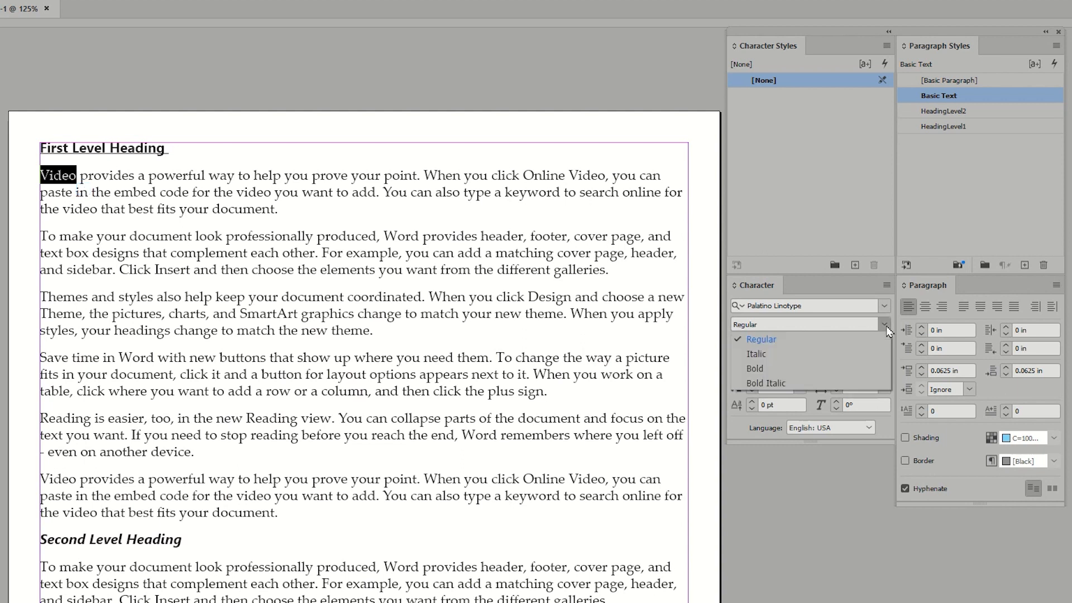
click(749, 369)
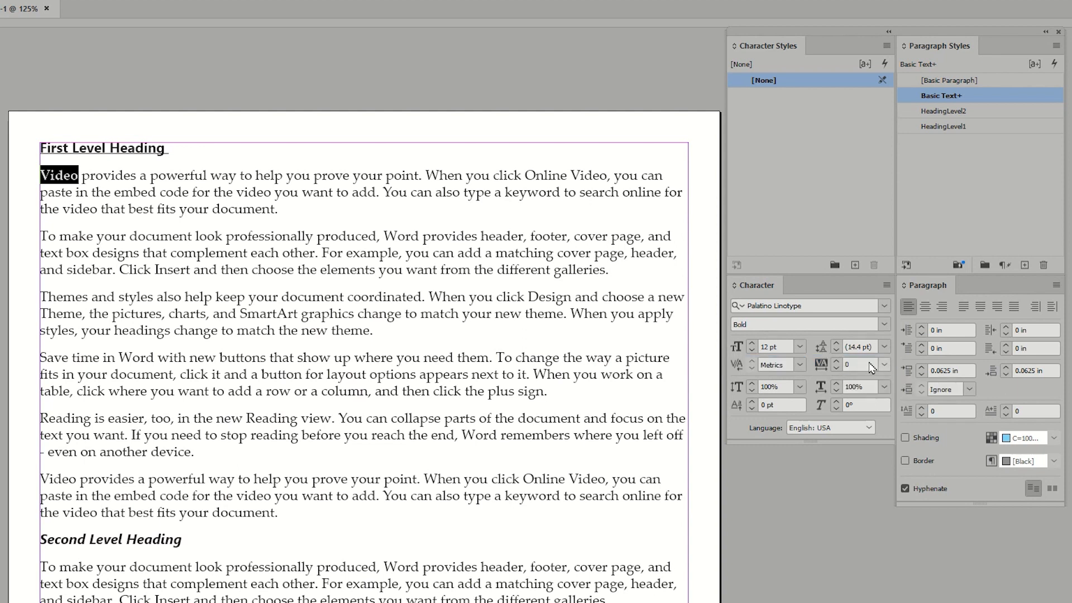
Set the tracking of the bold word "Video" to 100 and give it a custom blue text color.
click(836, 362)
click(835, 362)
click(836, 362)
click(836, 362)
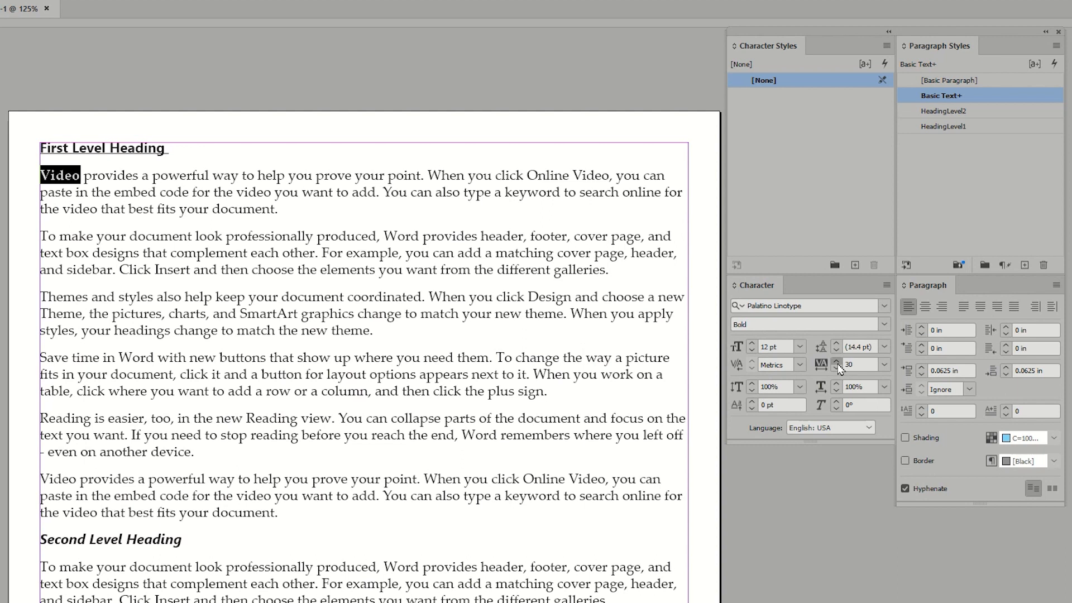
click(836, 362)
click(836, 361)
click(837, 364)
click(837, 363)
click(837, 363)
click(836, 363)
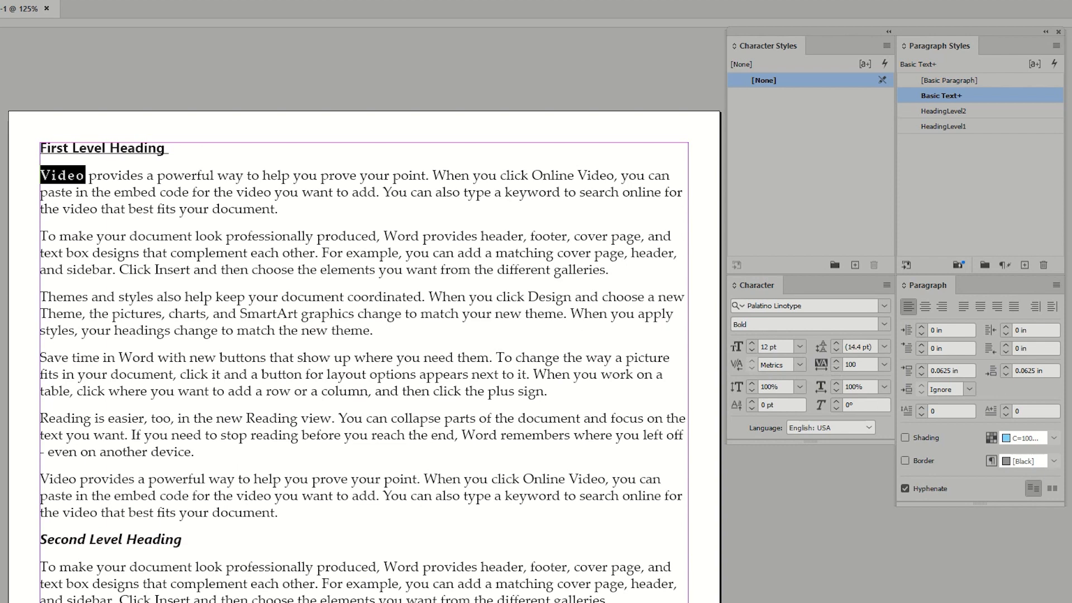
click(527, 342)
click(726, 205)
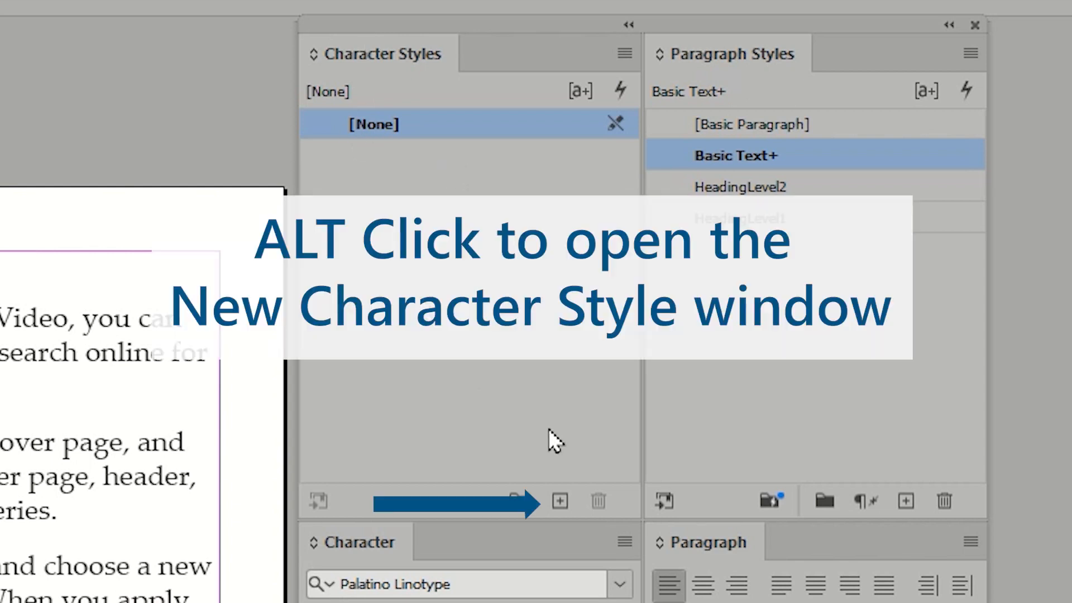
Create a character style named CompName from the formatted word, based on [None], without adding it to the CC Library.
alt+click(559, 501)
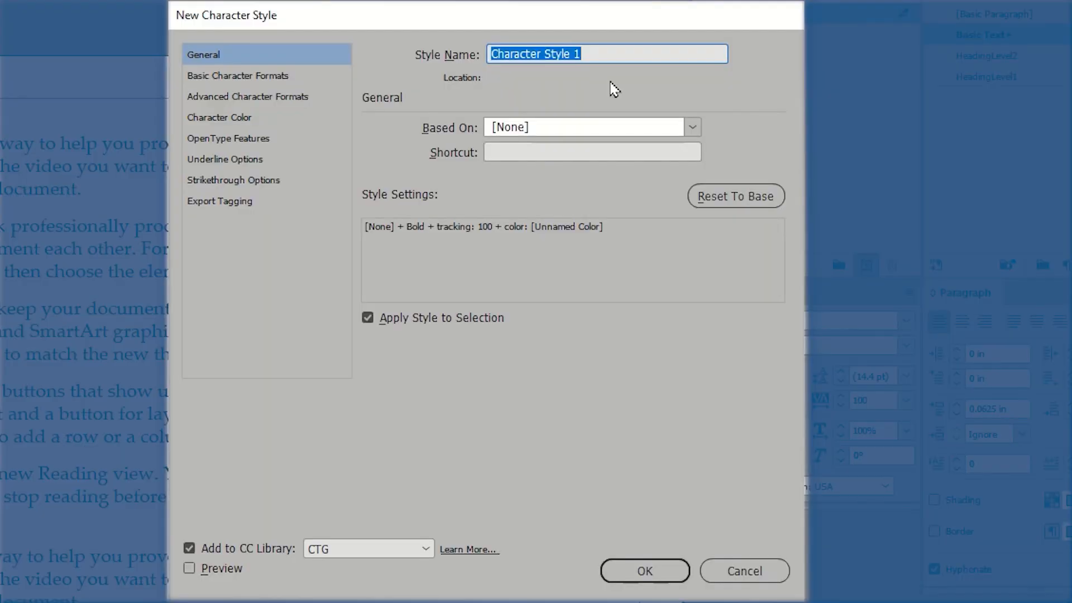
text(C)
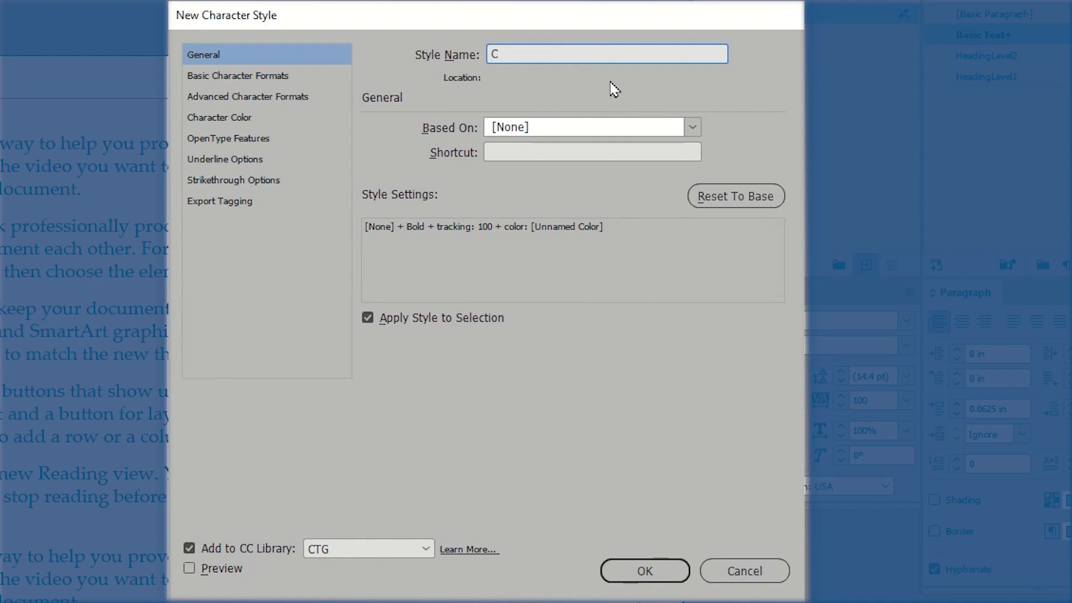
text(ompName)
click(189, 549)
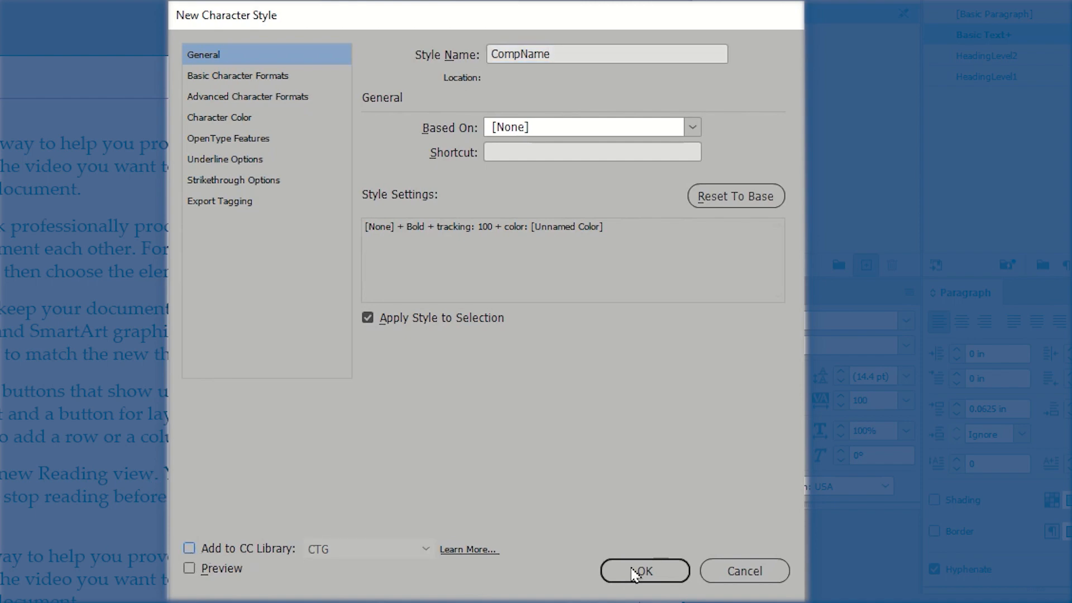
click(652, 574)
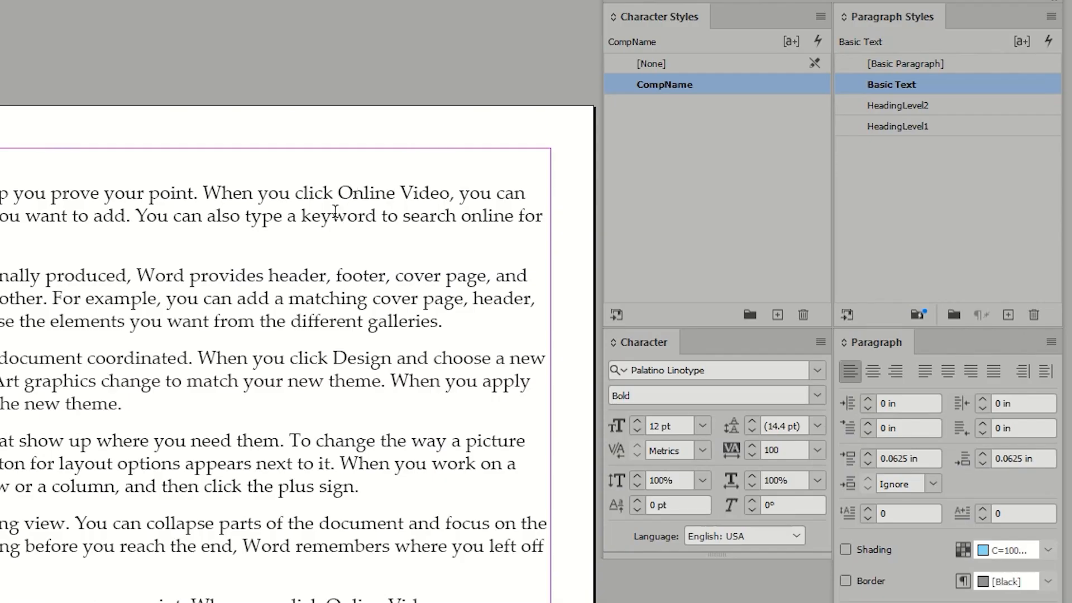
Apply the CompName character style to the word "Video" after "Online" in the first body paragraph.
double_click(426, 192)
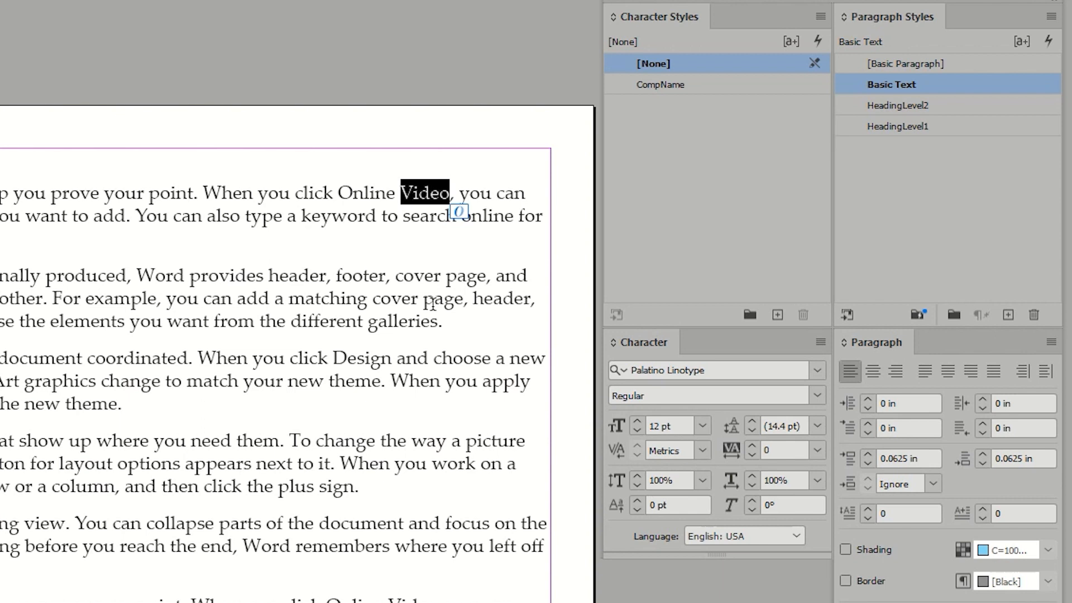
click(662, 86)
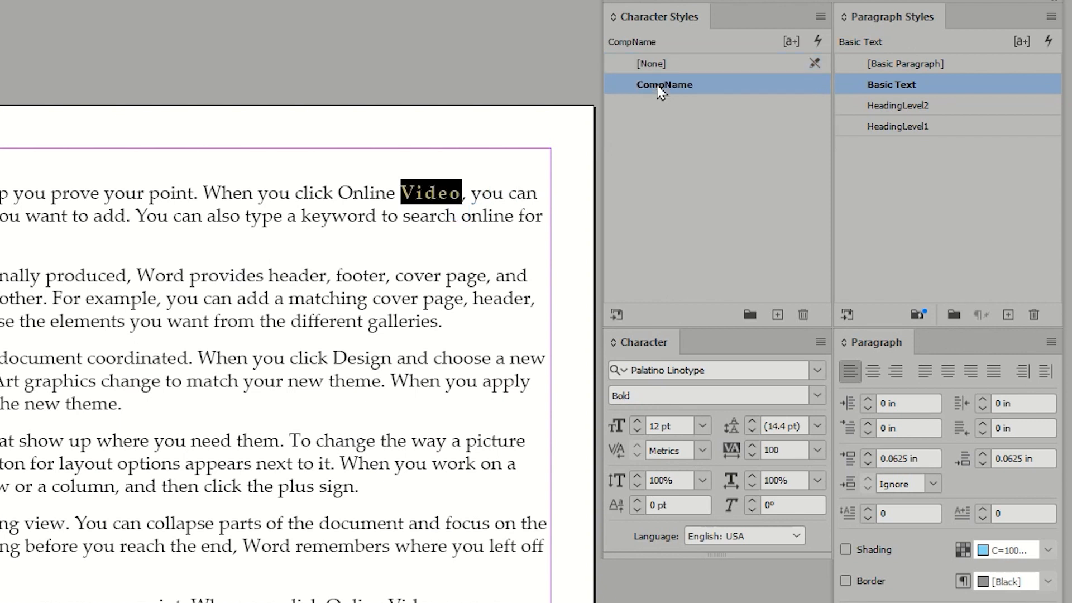
click(301, 321)
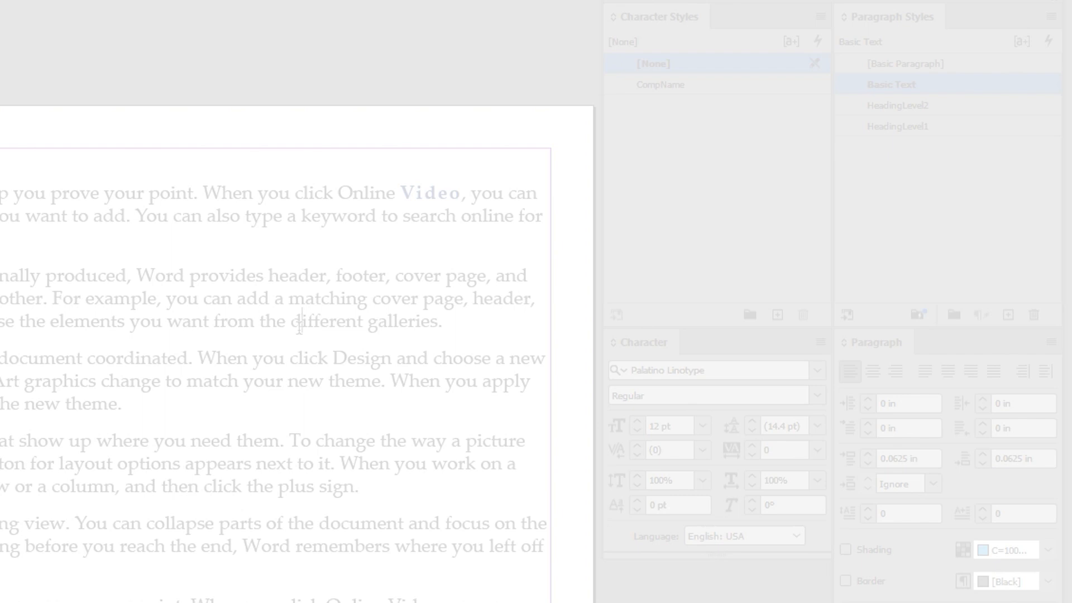
click(299, 327)
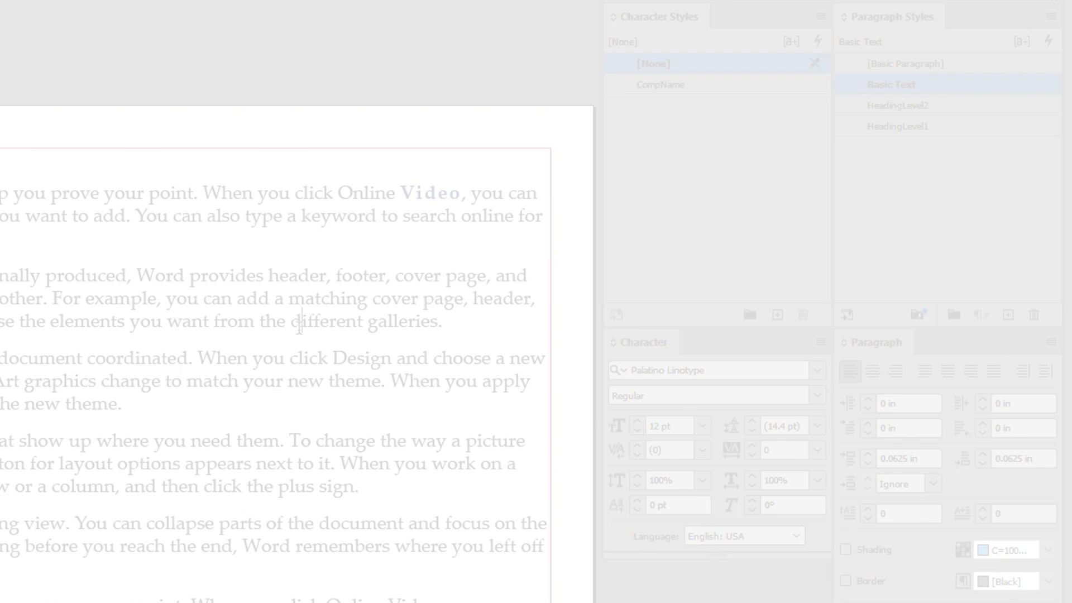